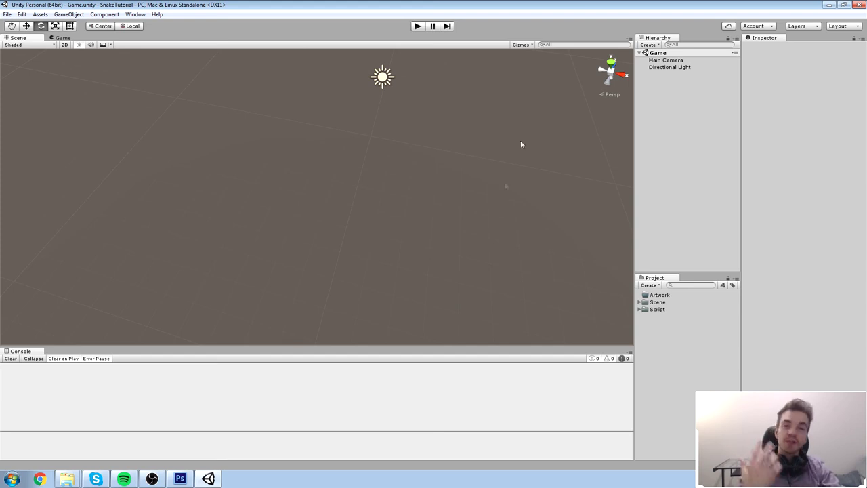
Frame the Main Camera and the Directional Light of the Game scene in the scene view
double_click(684, 60)
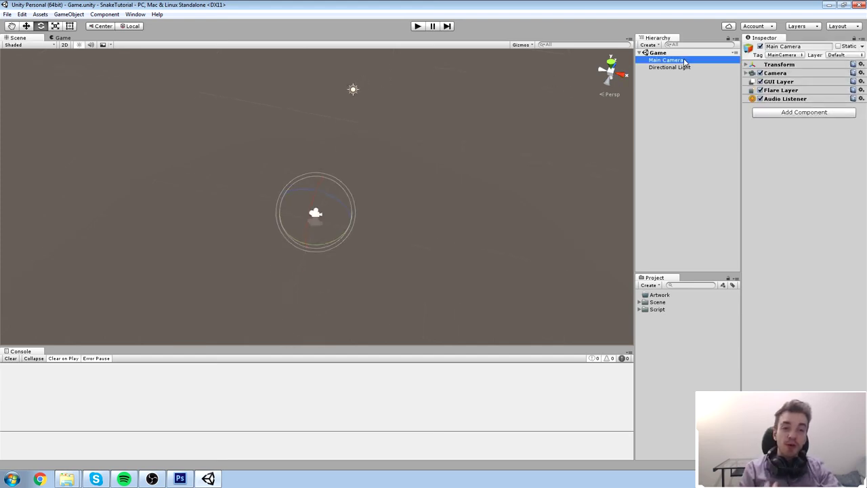
click(397, 99)
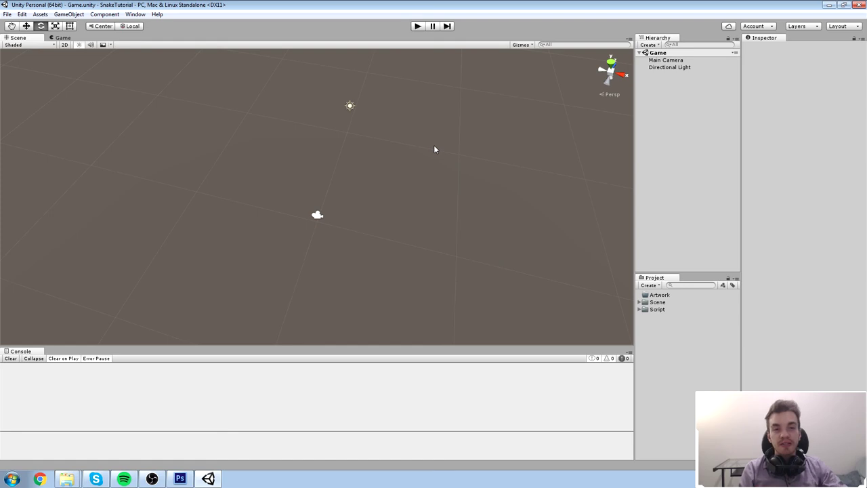
double_click(667, 59)
double_click(670, 67)
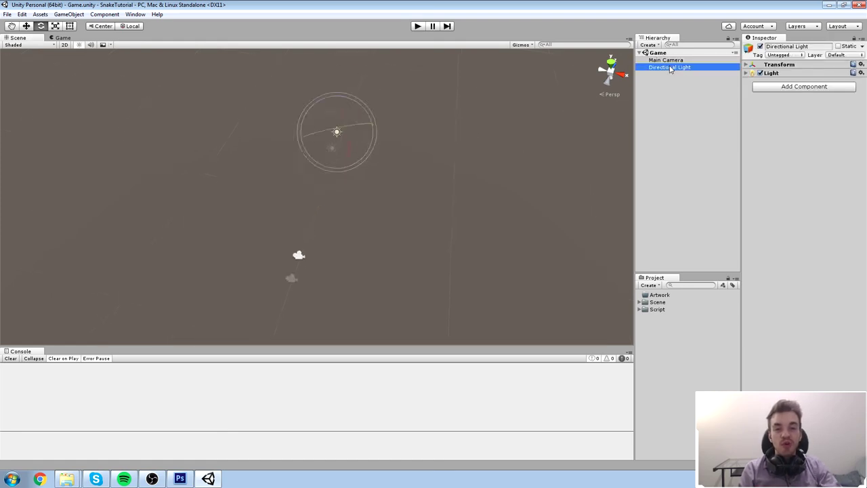
click(425, 211)
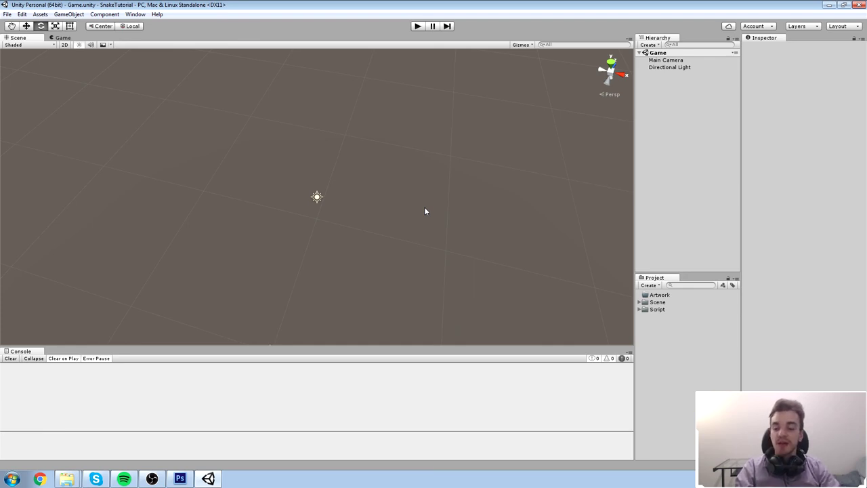
Create a new, unsaved scene in the project
key(ctrl+n)
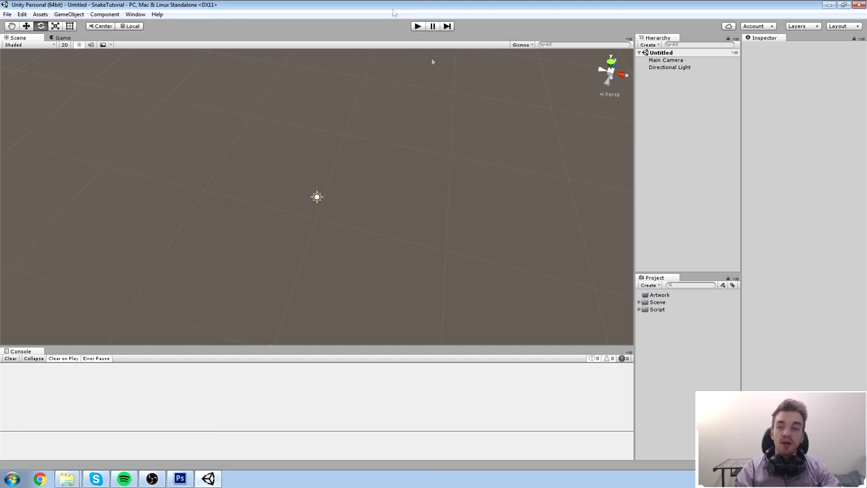
click(8, 14)
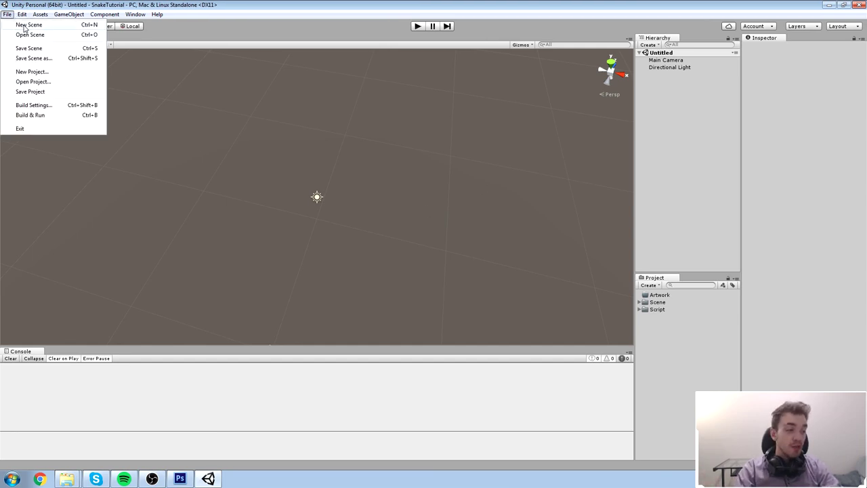
click(43, 25)
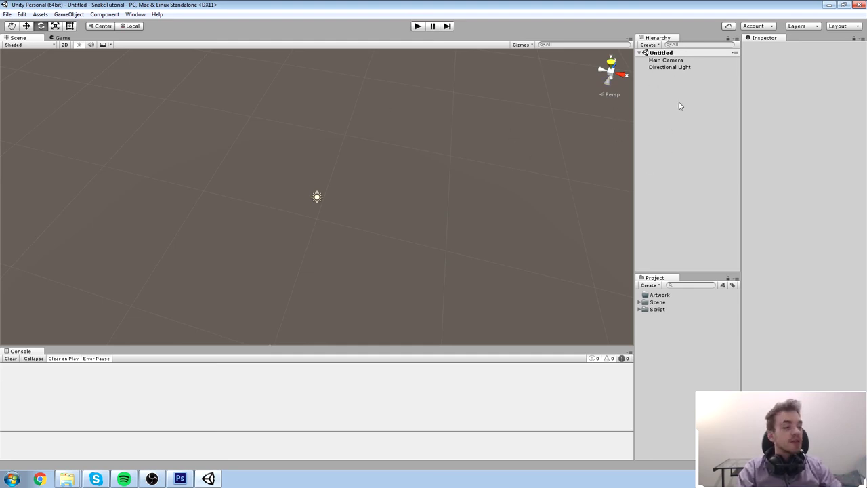
Examine the new scene's default Main Camera and Directional Light by framing each of them
double_click(681, 60)
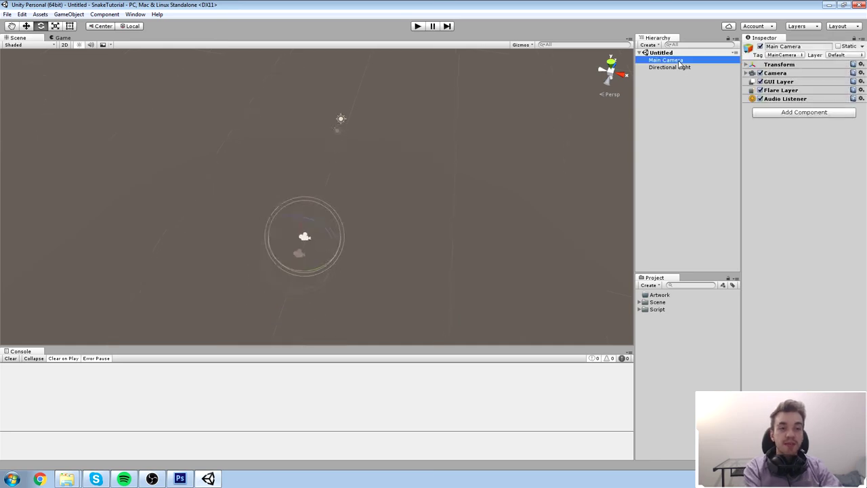
click(680, 75)
double_click(677, 67)
click(443, 164)
Save the new scene as Menu and move its file into the Scene folder next to Game
key(ctrl+s)
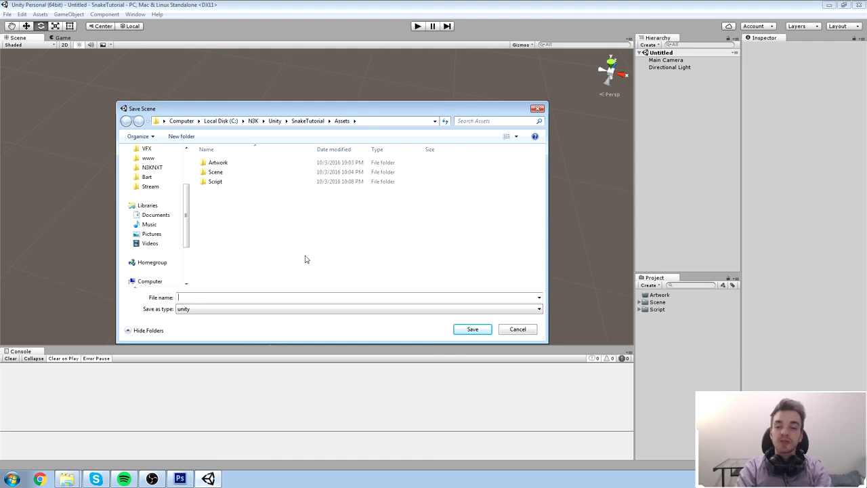
text(mEN)
key(BackSpace)
key(BackSpace)
text(Mne)
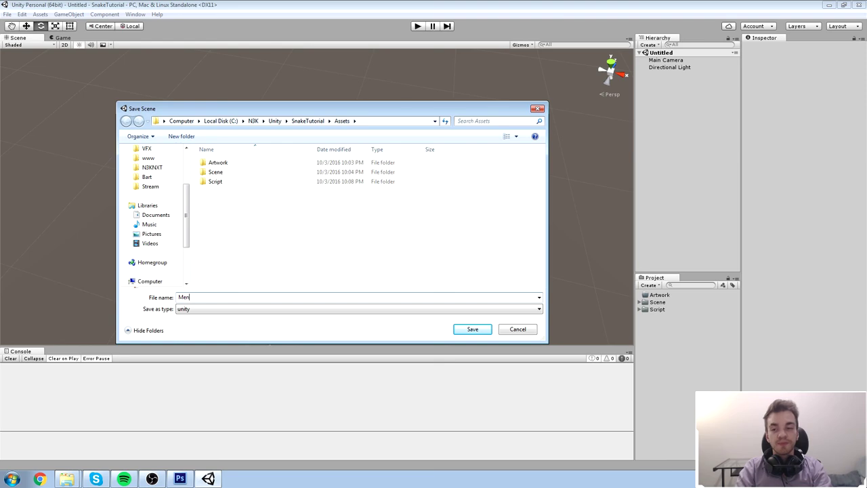
text(u)
key(Return)
click(640, 303)
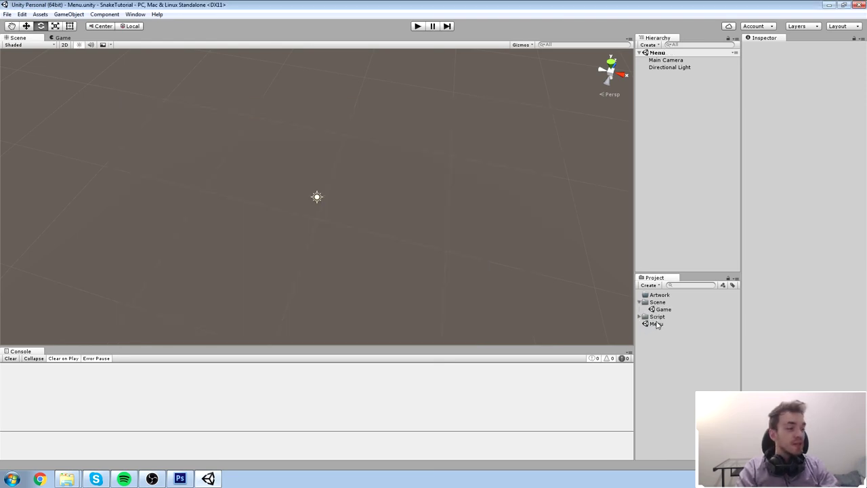
drag(654, 326, 684, 308)
Switch back and forth between the Game and Menu scenes to compare their contents, ending with Menu open
double_click(673, 311)
double_click(669, 317)
click(669, 311)
click(669, 317)
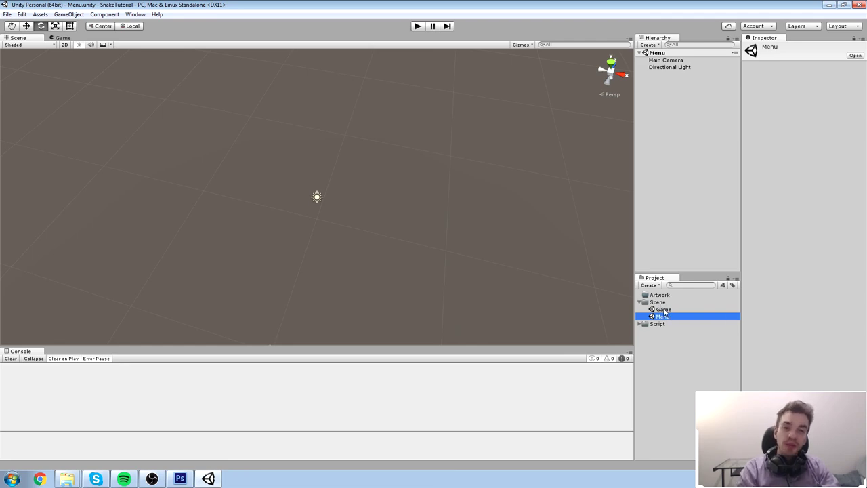
double_click(664, 309)
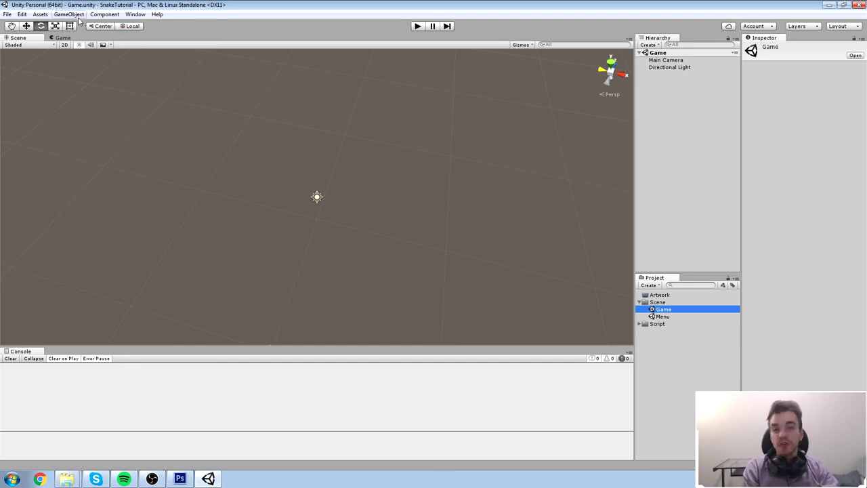
double_click(668, 319)
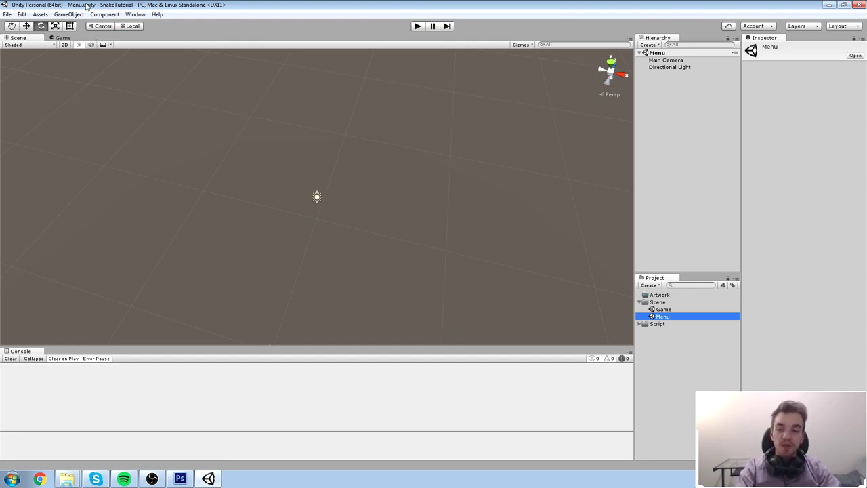
click(701, 205)
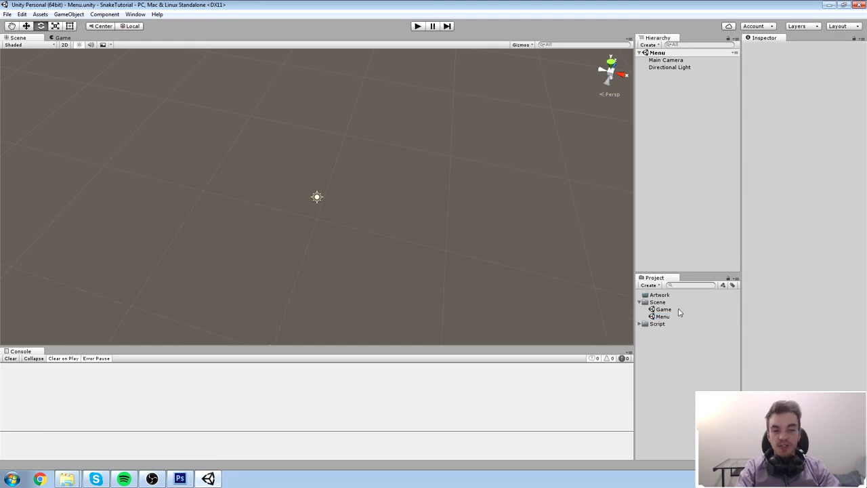
double_click(677, 310)
double_click(668, 316)
double_click(665, 310)
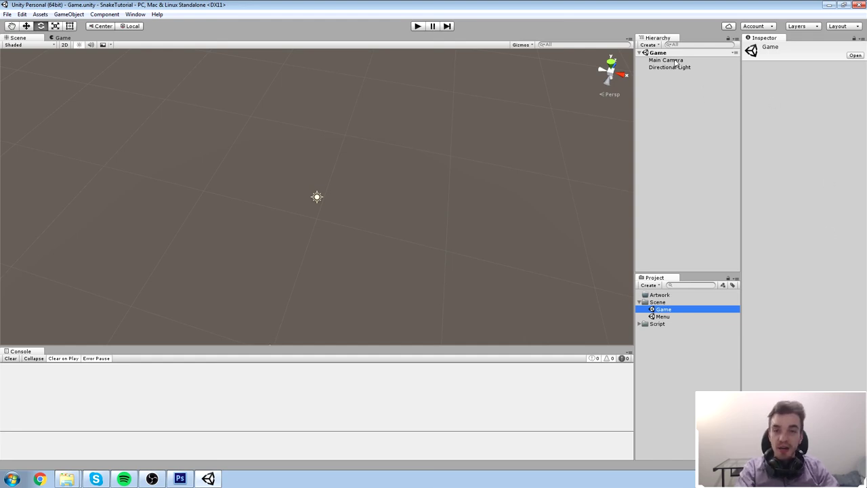
double_click(665, 317)
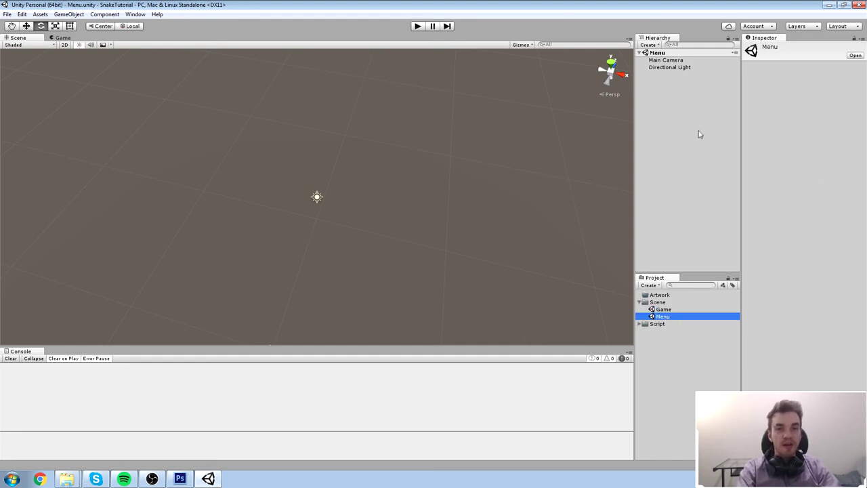
click(659, 360)
Add a cube to the Menu scene and set its Y position to 0
click(669, 317)
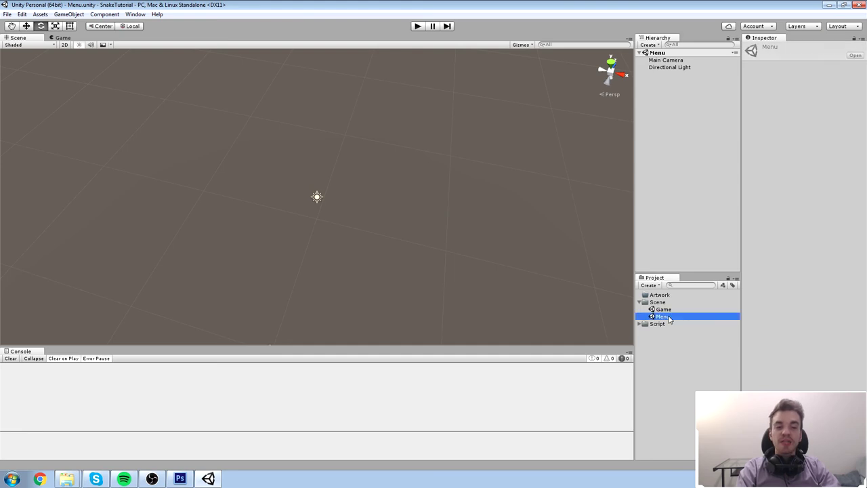
click(69, 14)
mouse_move(115, 44)
click(218, 45)
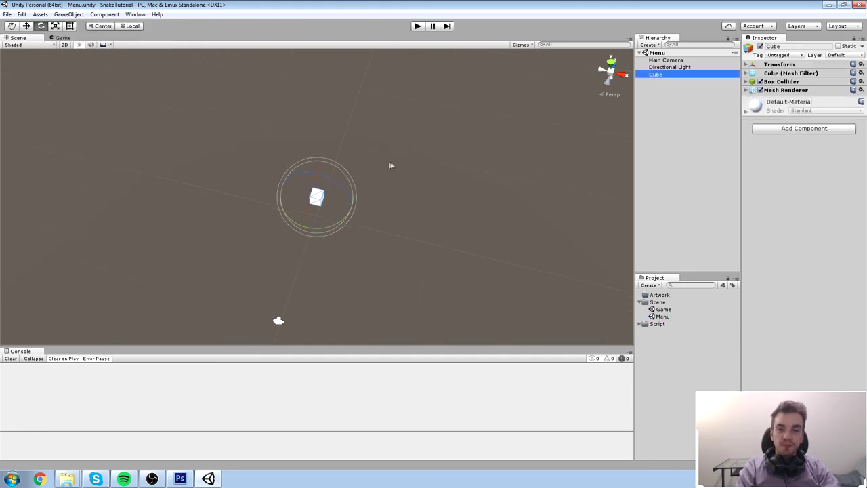
key(w)
click(786, 64)
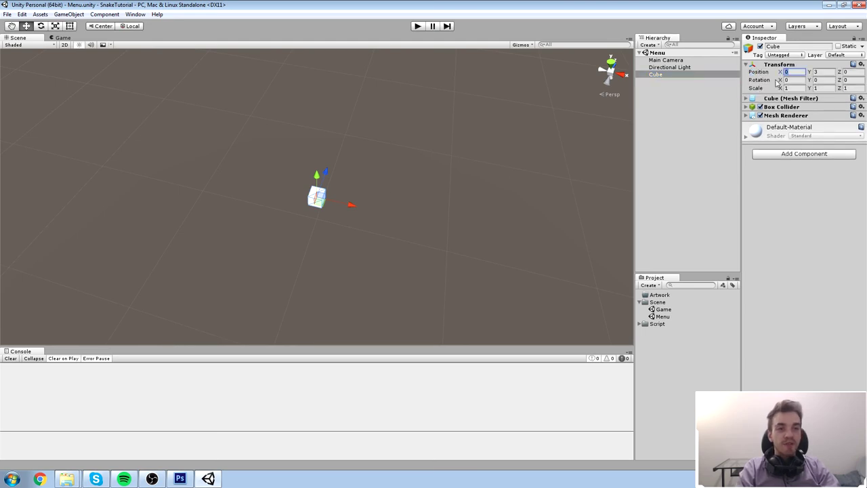
key(Tab)
text(0)
key(Tab)
Duplicate the cube four times, placing the copies around the original in a cross layout, and save the Menu scene
middle_drag(416, 234, 422, 201)
scroll(421, 201, up, 3)
key(ctrl+d)
mouse_move(359, 197)
mouse_down()
mouse_move(387, 199)
mouse_move(327, 195)
mouse_move(358, 197)
mouse_up()
key(ctrl+d)
key(ctrl+d)
drag(336, 168, 317, 185)
key(ctrl+d)
click(336, 171)
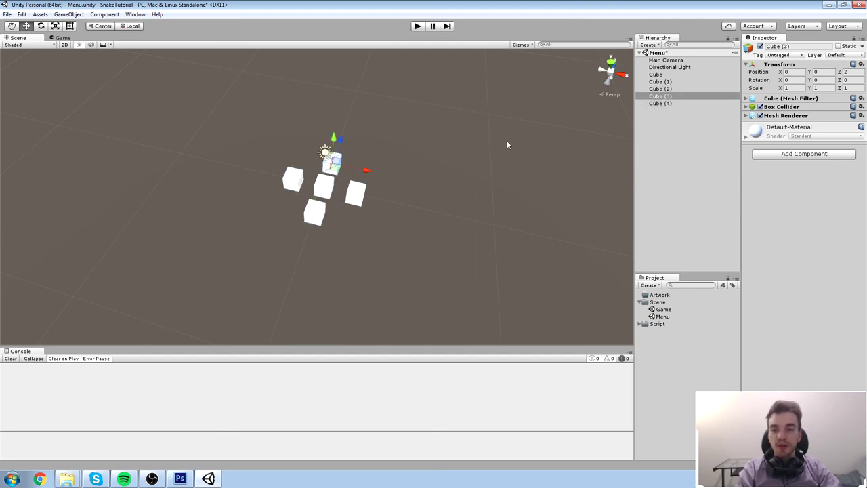
click(507, 145)
alt+drag(507, 144, 502, 209)
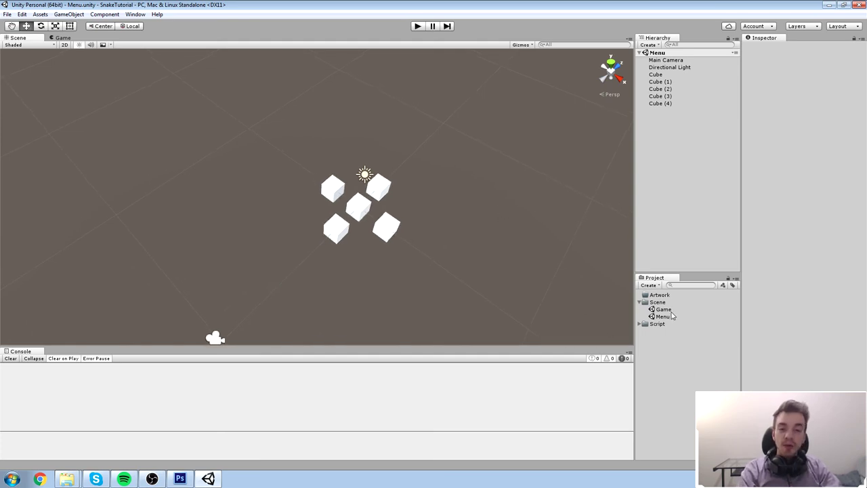
Compare the Game scene with the Menu scene, and select every object from Main Camera to Cube (4) in Menu
click(667, 310)
double_click(667, 309)
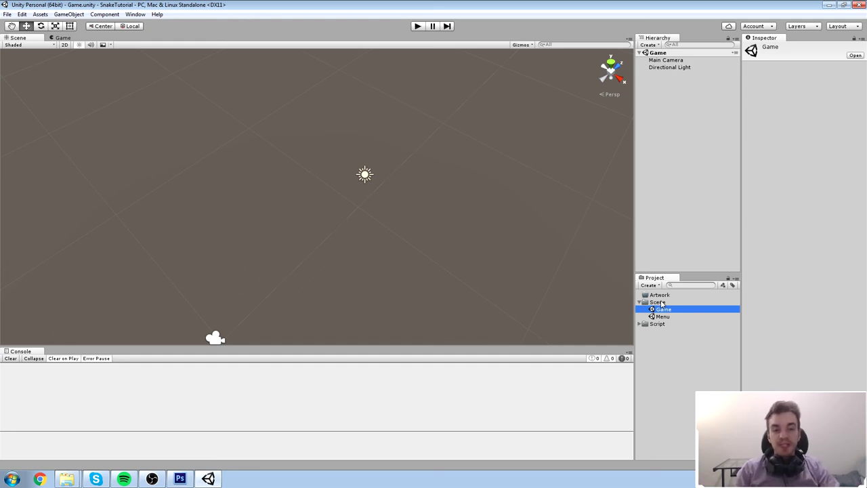
double_click(668, 316)
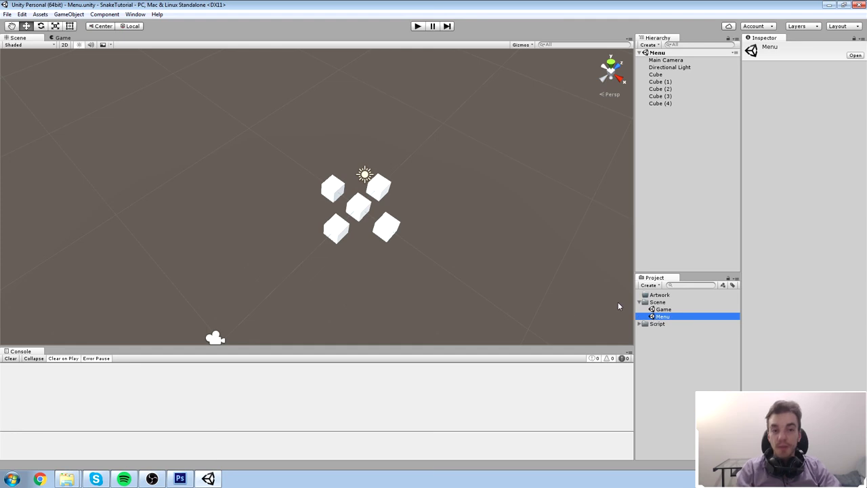
click(670, 74)
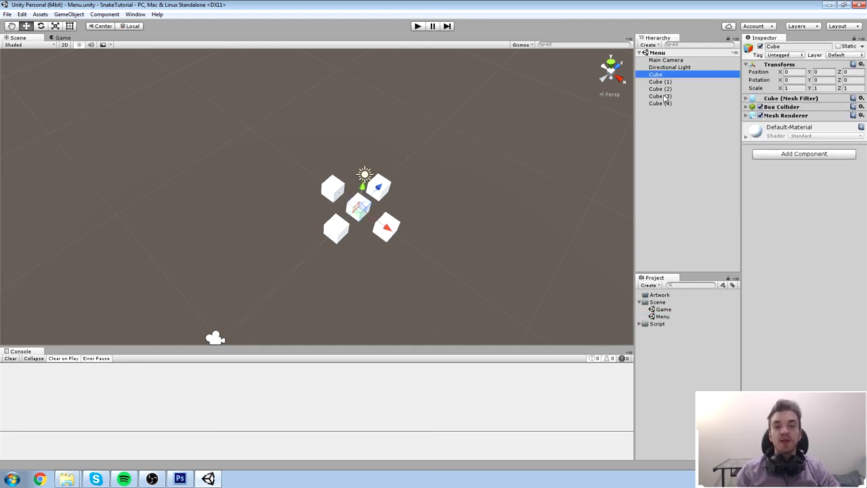
click(663, 62)
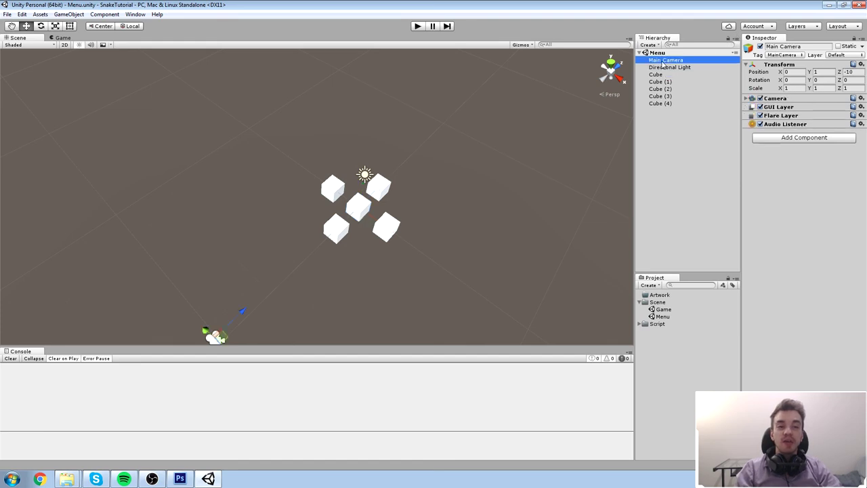
shift+click(663, 103)
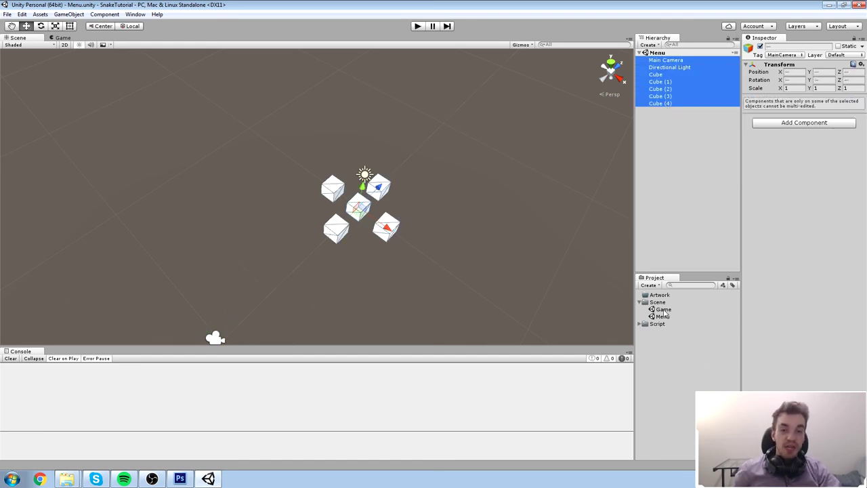
Open the Game scene and examine its hierarchy, including the Main Camera, Directional Light and first sphere
double_click(663, 310)
click(666, 60)
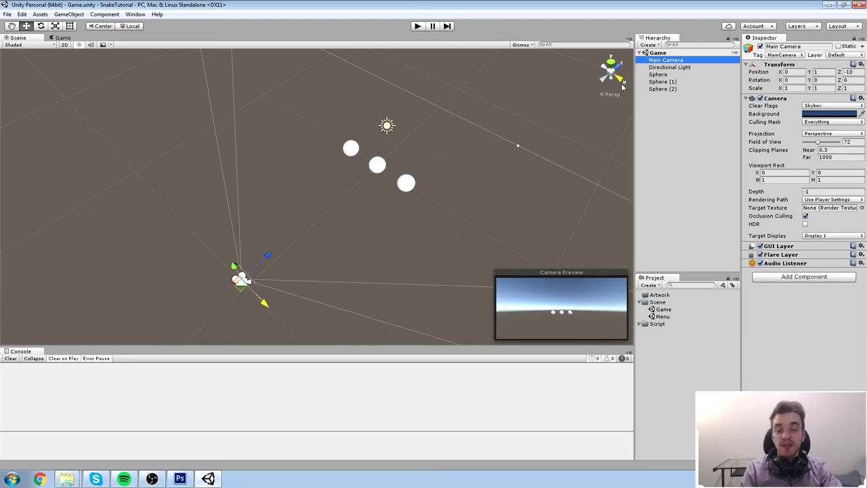
drag(191, 135, 302, 252)
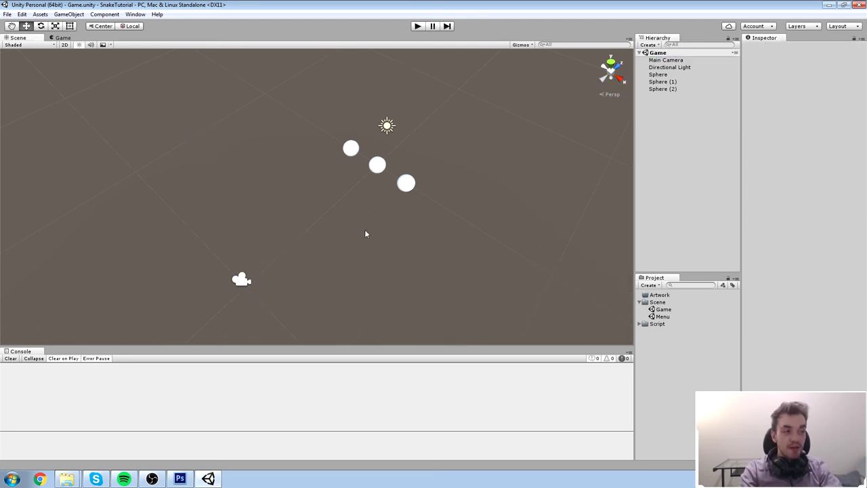
click(689, 76)
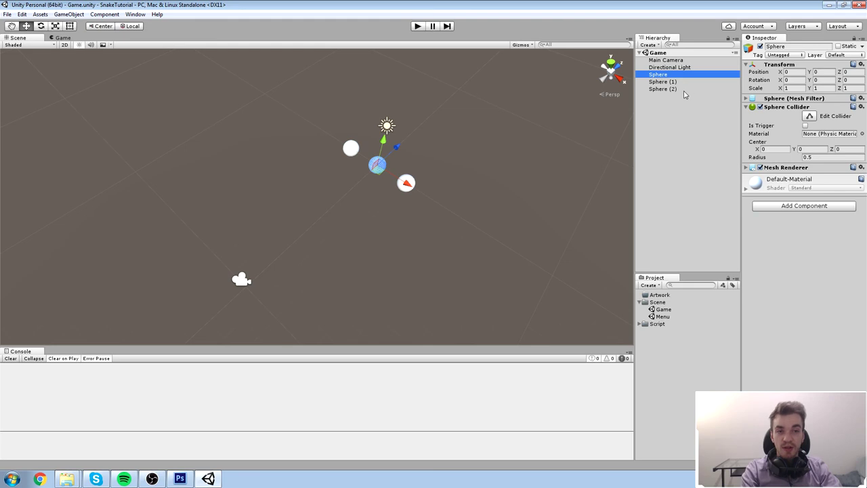
key(Up)
key(Up)
key(Up)
key(Down)
key(Down)
key(Up)
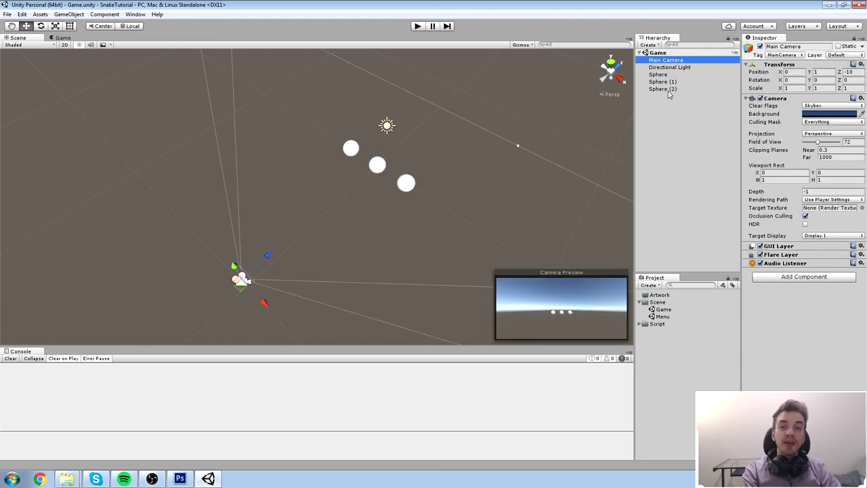
click(577, 115)
Reopen the Menu scene and examine its camera, light and cubes, first selected together and individually
double_click(664, 316)
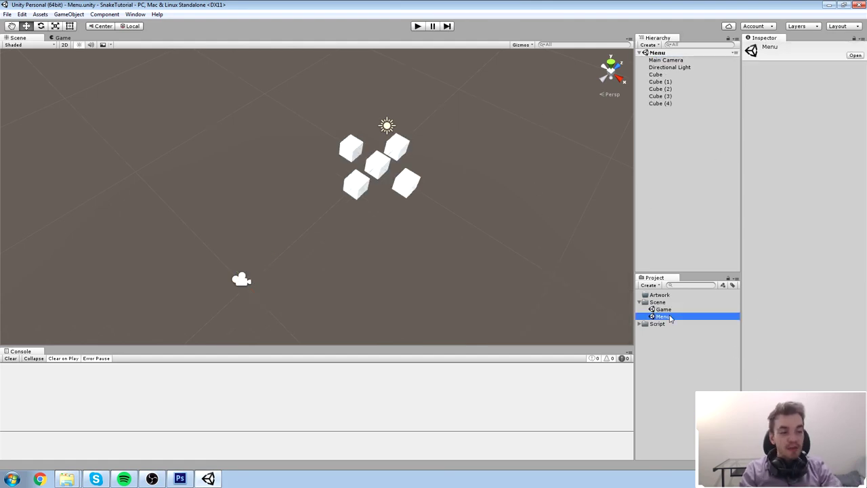
click(668, 131)
click(662, 60)
shift+click(663, 104)
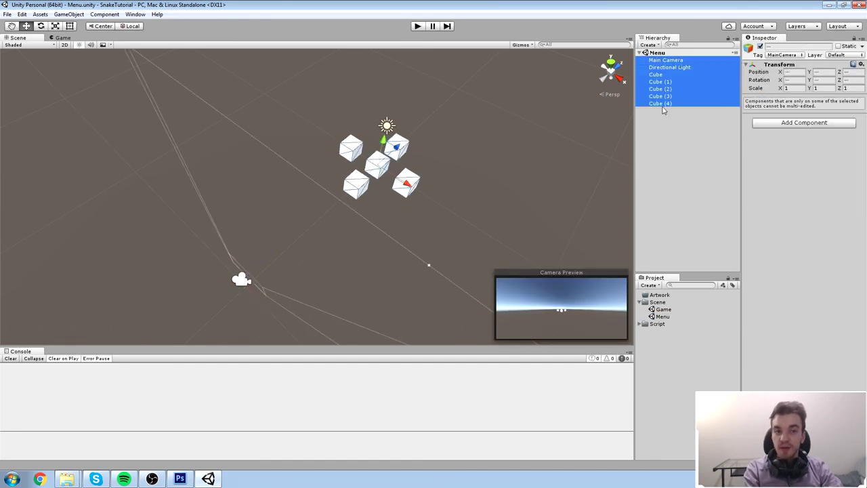
click(678, 61)
click(678, 68)
click(676, 76)
click(673, 82)
click(668, 97)
click(667, 105)
click(669, 97)
click(671, 82)
click(673, 75)
click(673, 68)
click(673, 61)
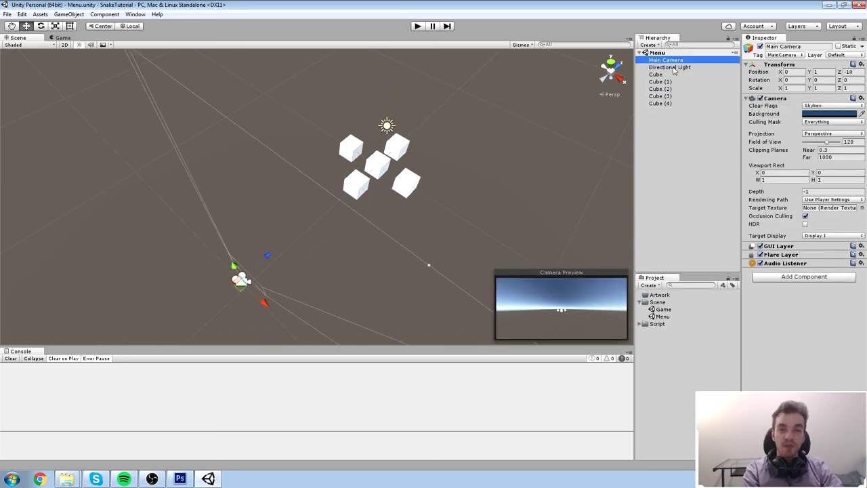
key(Up)
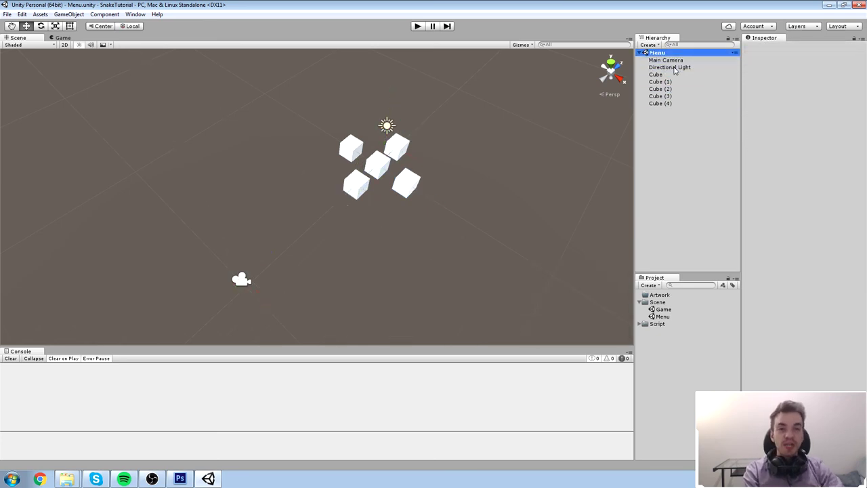
Examine the components on the Menu scene's Main Camera, collapsing Transform and Camera, and those on the Directional Light
key(Down)
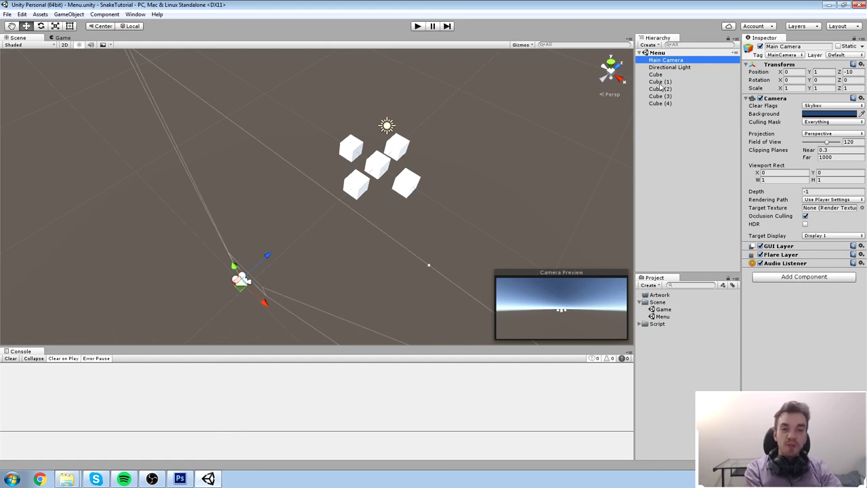
click(794, 66)
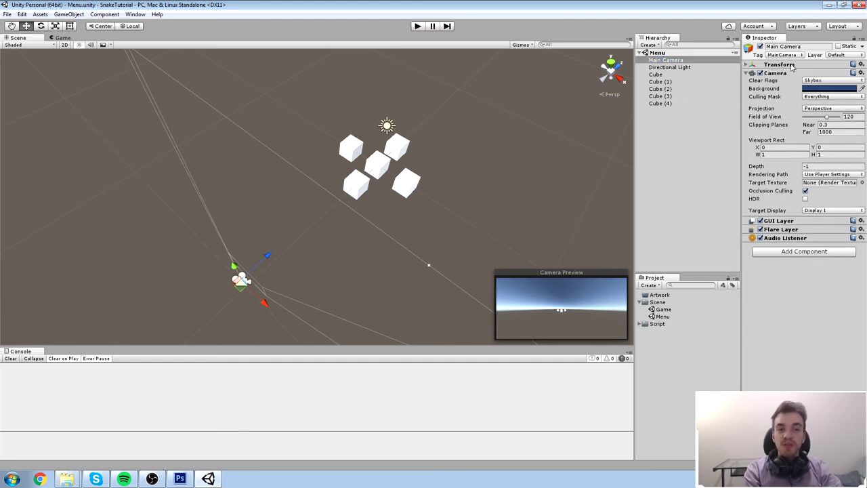
click(783, 73)
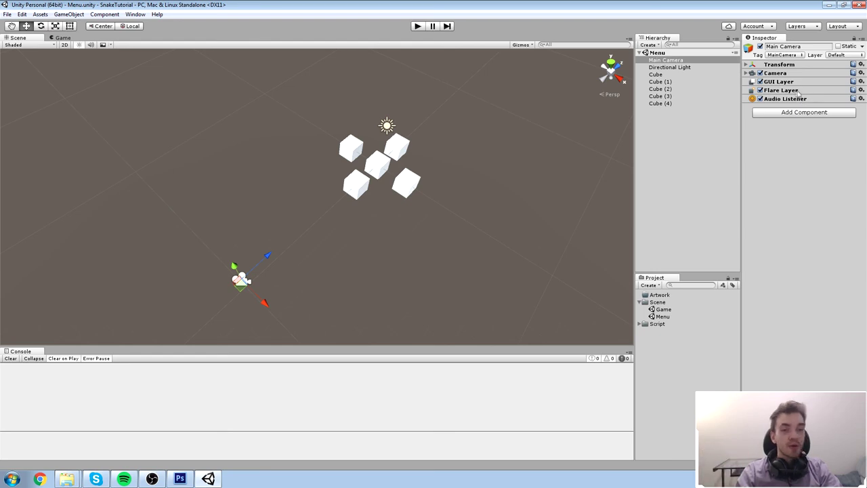
click(682, 67)
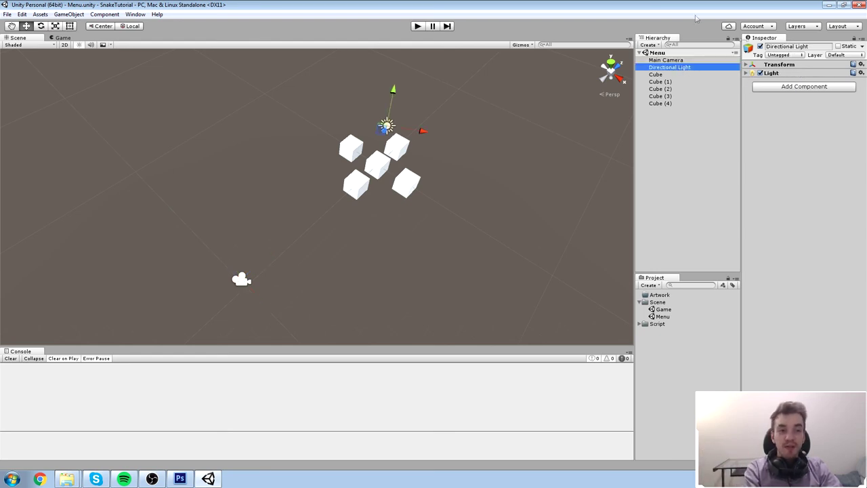
Compare the component lists of the original Cube and its four copies by selecting them one after another
click(668, 75)
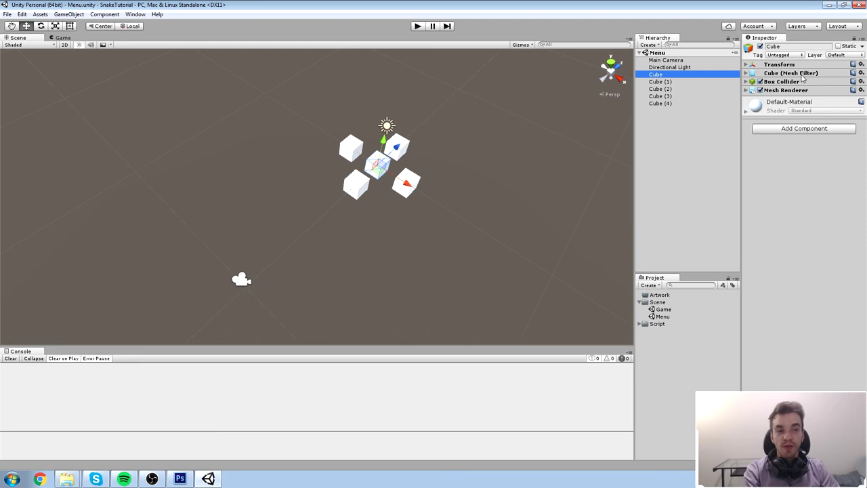
key(Down)
key(Down)
key(Up)
key(Up)
key(Down)
key(Down)
key(Down)
key(Down)
key(Up)
key(Up)
key(Up)
key(Up)
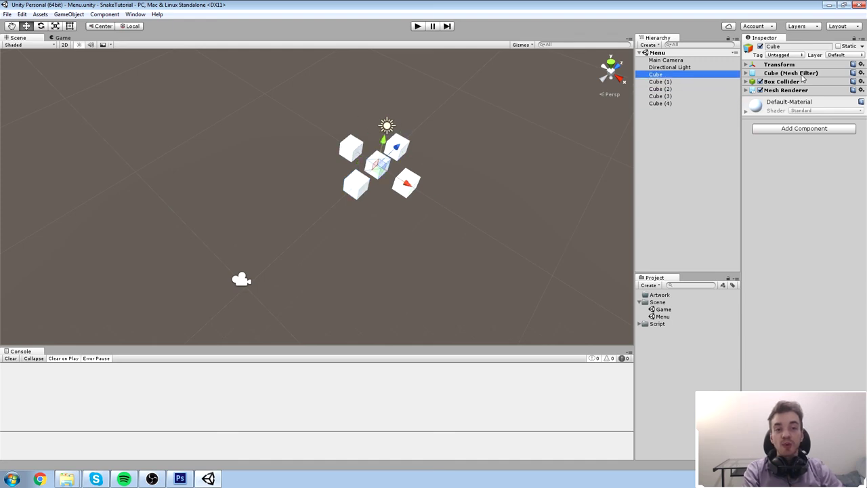
key(Down)
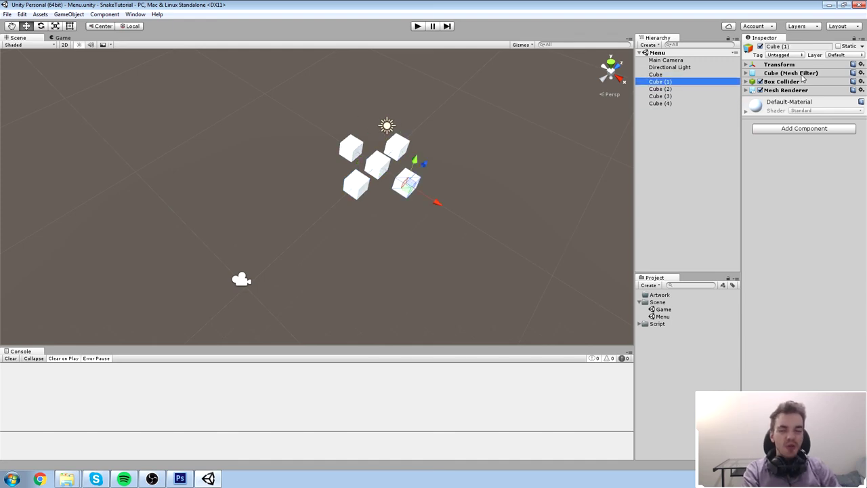
key(Up)
key(Down)
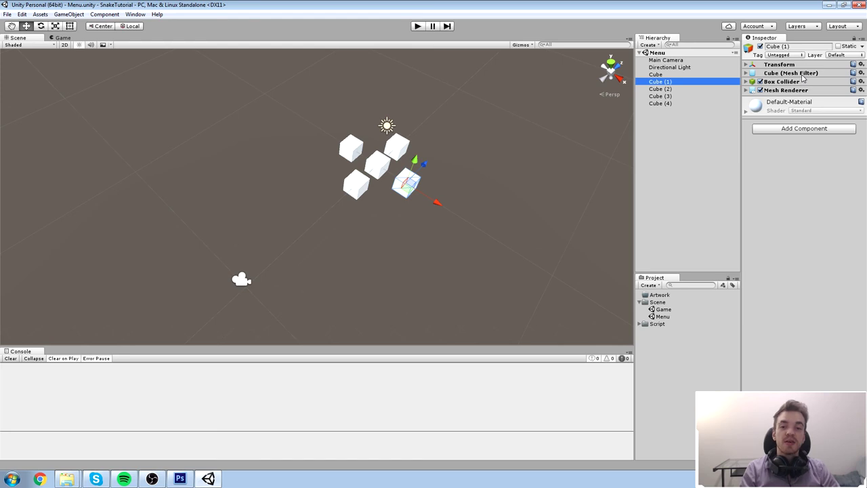
key(Down)
key(Up)
key(Up)
key(Down)
key(Down)
key(Down)
key(Down)
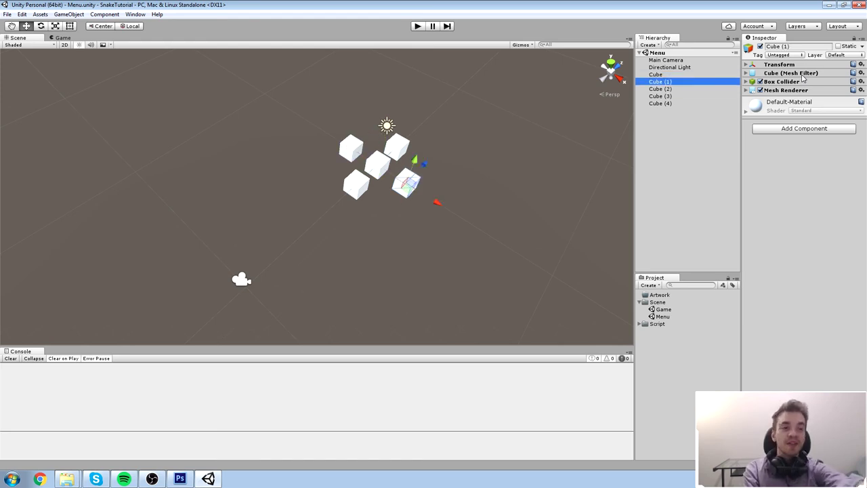
key(Up)
key(Up)
key(Up)
key(Up)
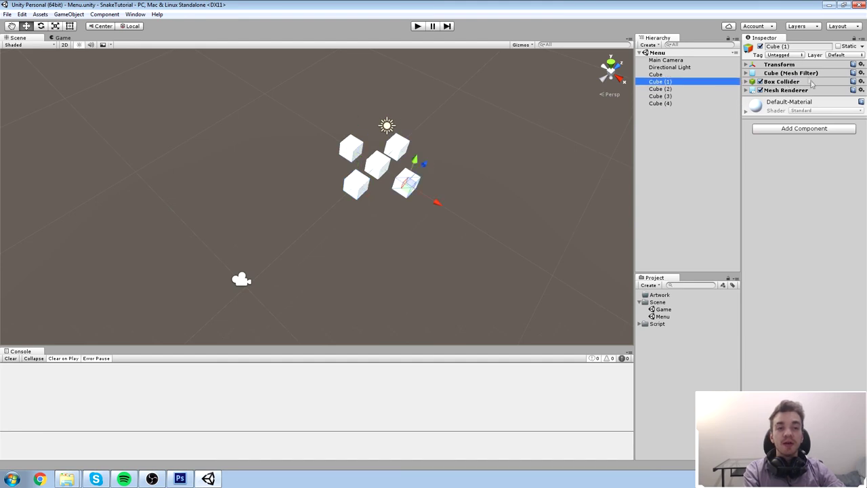
Compare the Transform position values of the original Cube and its copies, going back and forth between them
click(656, 76)
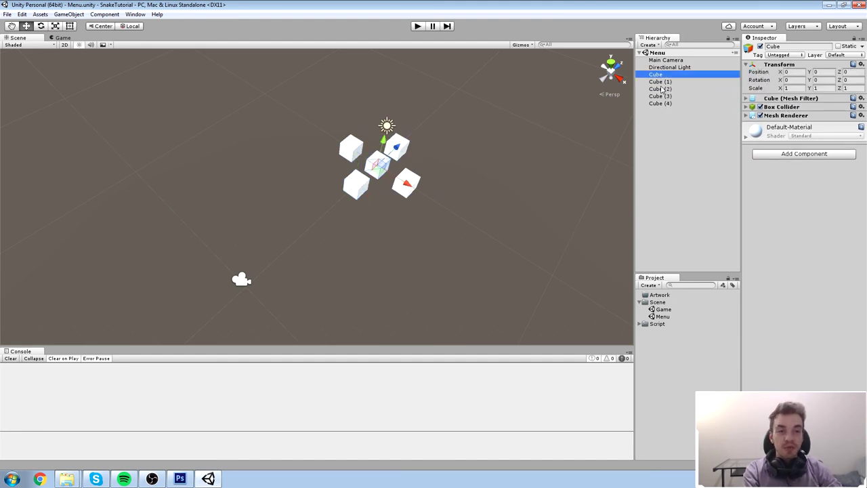
click(665, 82)
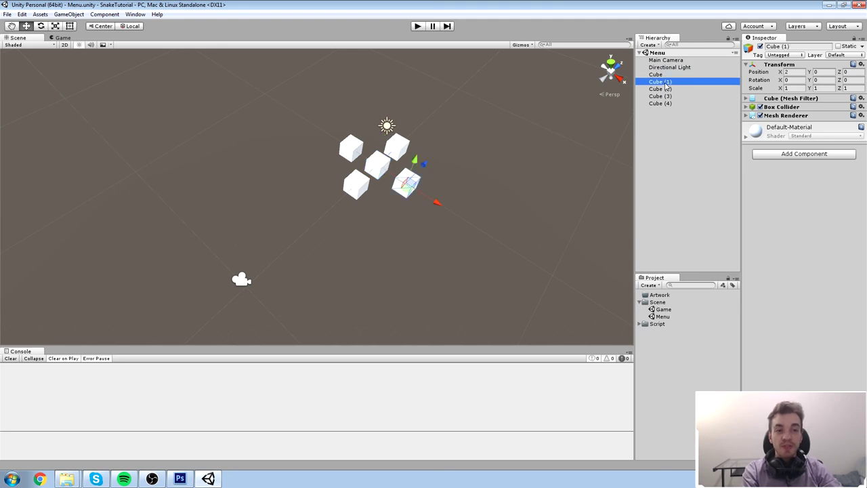
key(Down)
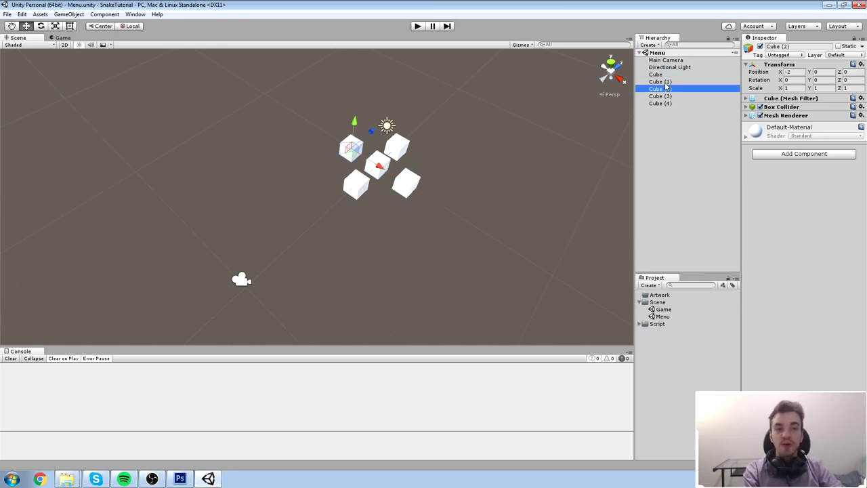
key(Down)
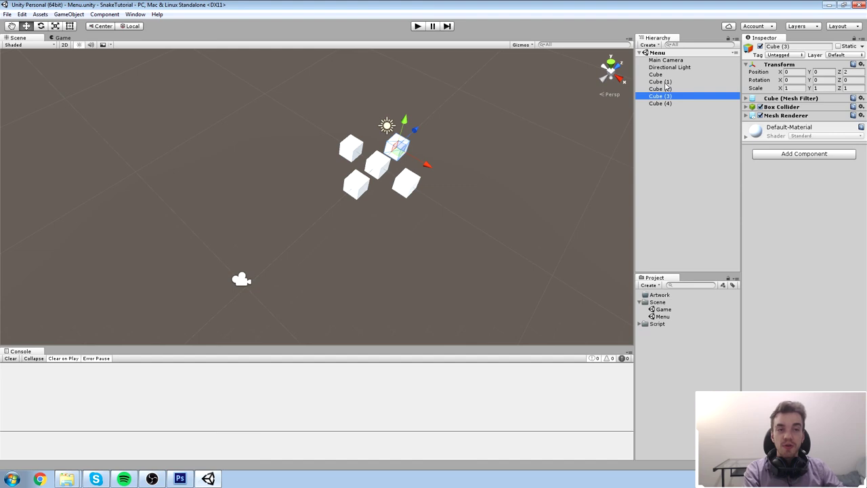
key(Down)
key(Up)
key(Up)
key(Up)
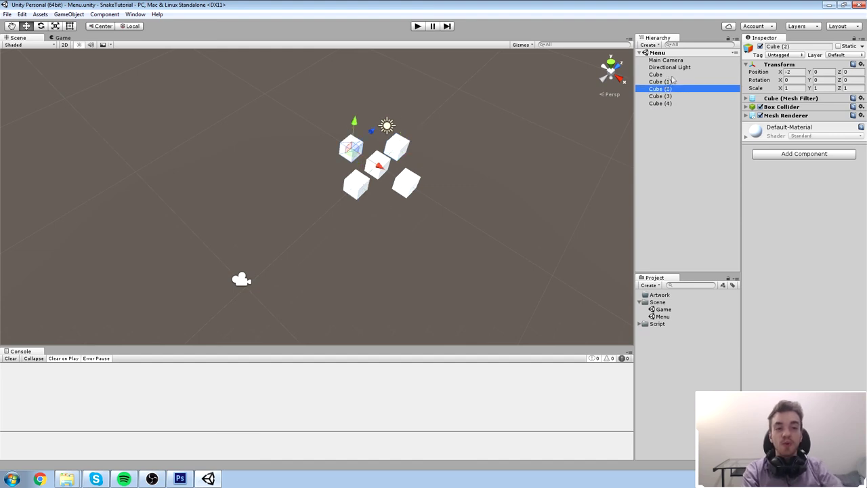
key(Up)
key(Down)
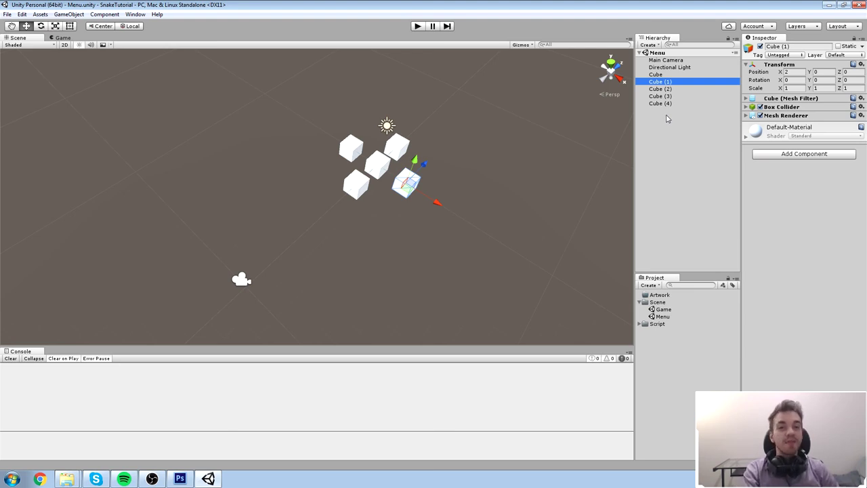
key(Up)
key(Down)
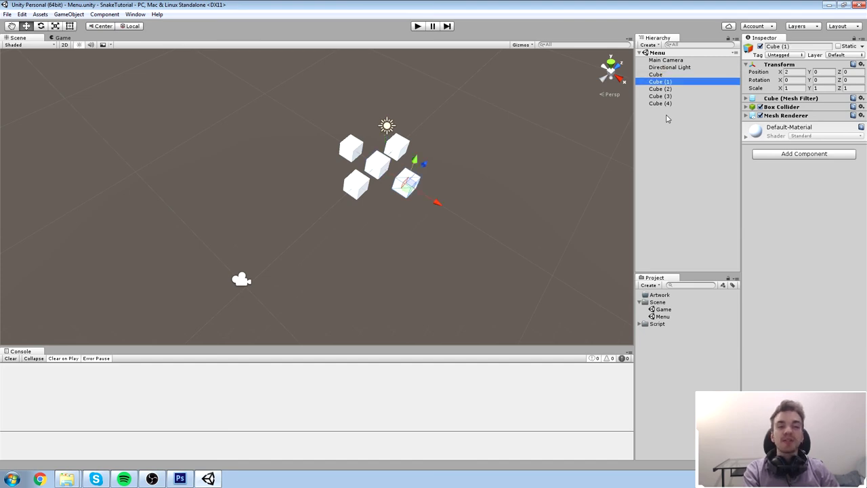
key(Up)
key(Down)
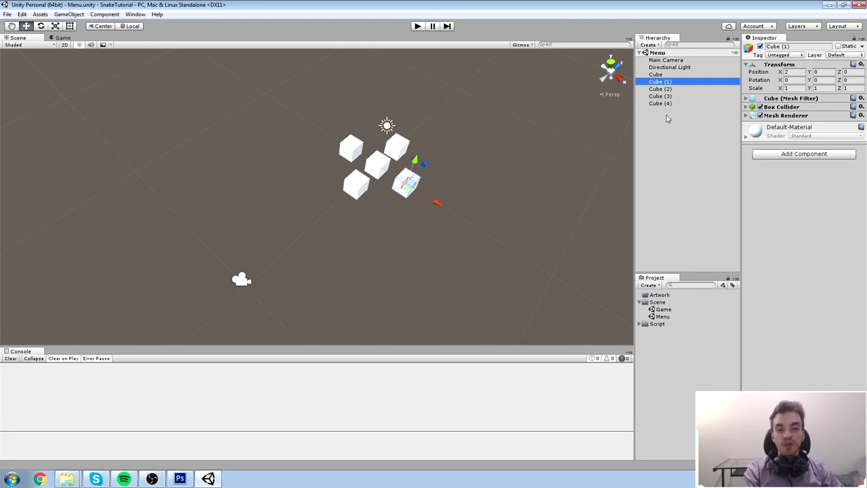
Try changing the central Cube's X position and X scale, undoing each change
click(669, 77)
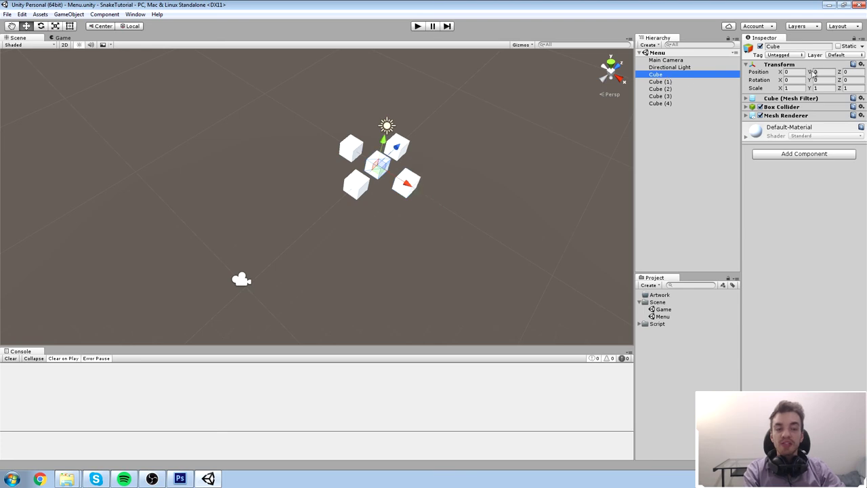
drag(781, 73, 806, 101)
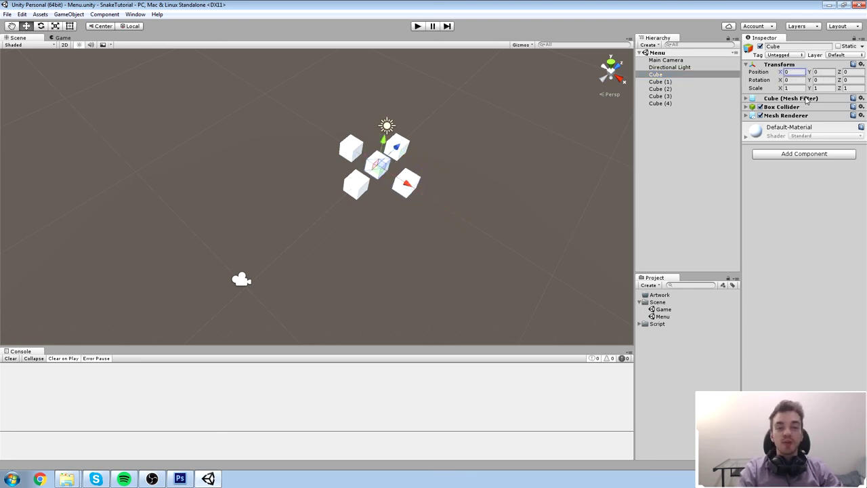
drag(781, 72, 802, 79)
key(ctrl+z)
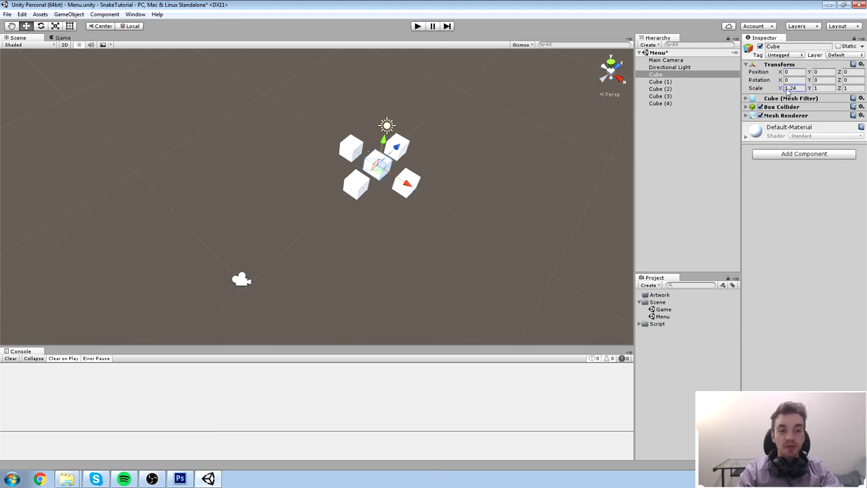
drag(781, 89, 837, 87)
key(ctrl+z)
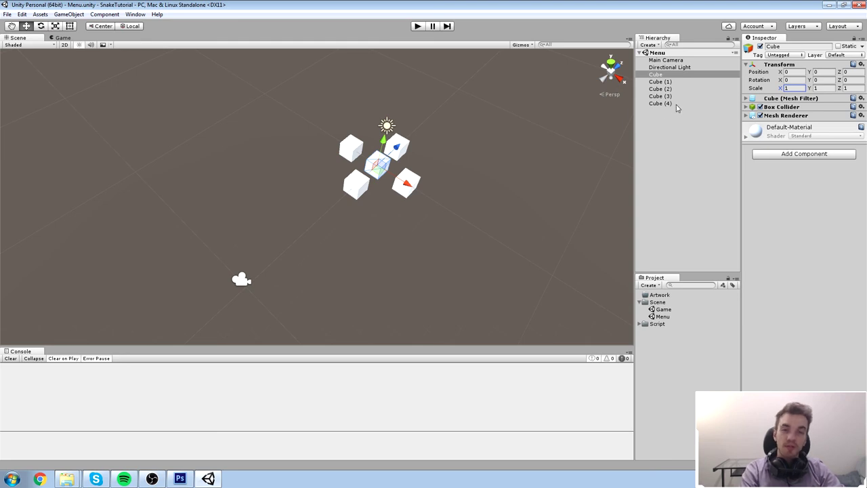
Examine the Transform and other components of each Menu object, from Main Camera through the light and the cubes
click(664, 76)
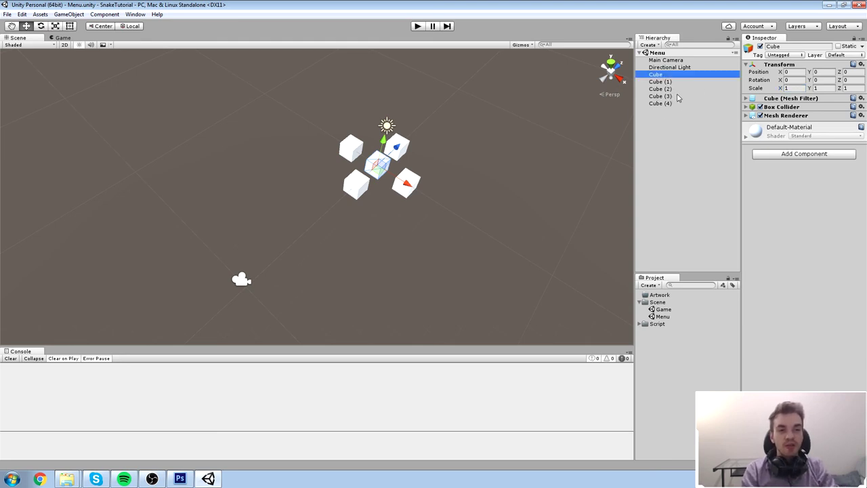
key(Up)
key(Up)
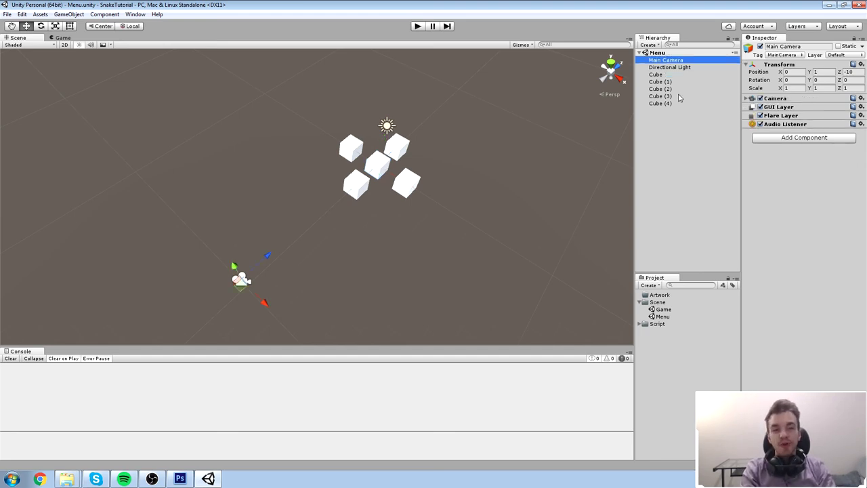
key(Down)
key(Down)
key(Down)
key(Down)
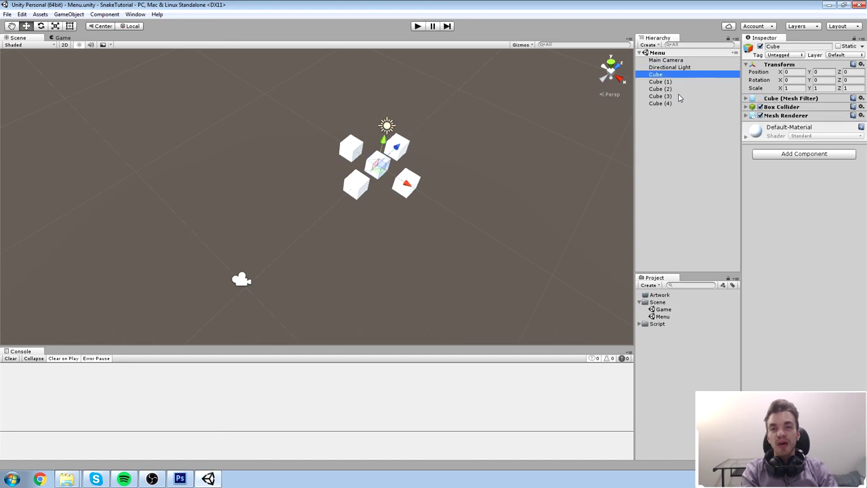
key(Down)
key(Down)
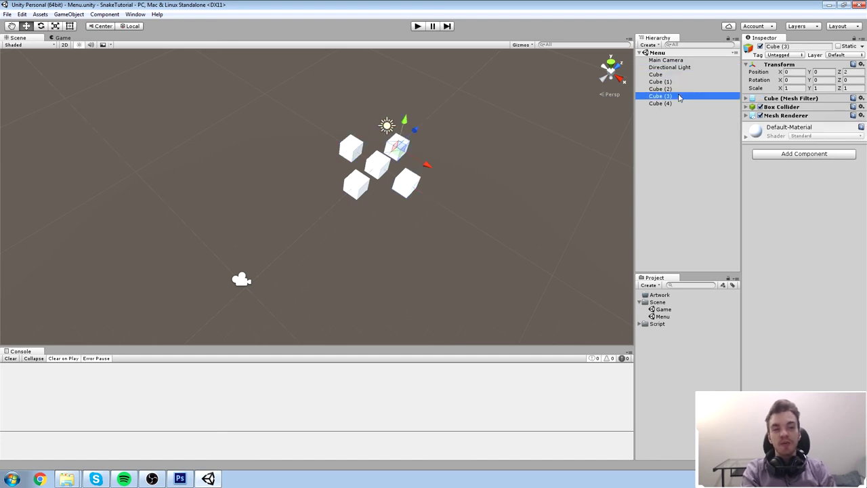
key(Up)
key(Up)
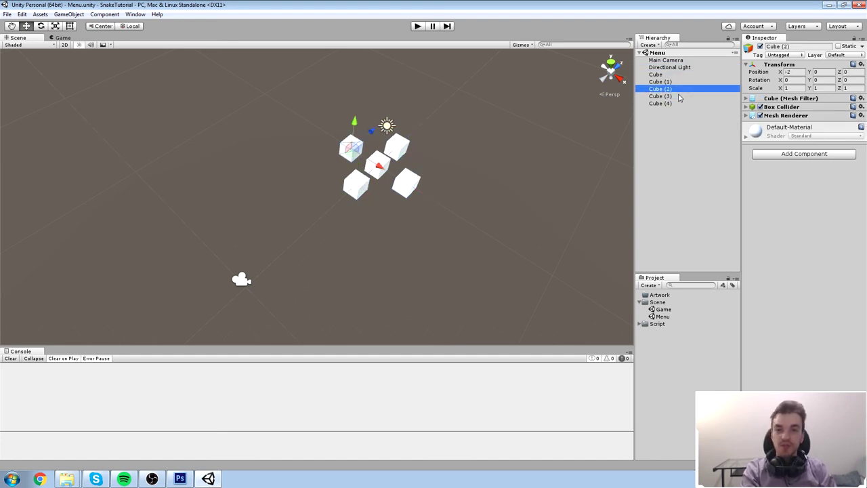
key(Up)
key(Up)
key(Up)
key(Up)
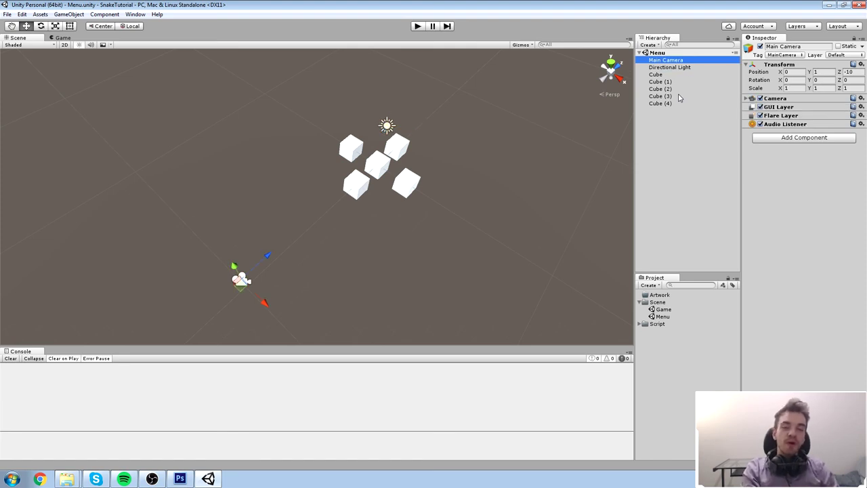
key(Down)
key(Down)
key(Down)
key(Down)
key(Down)
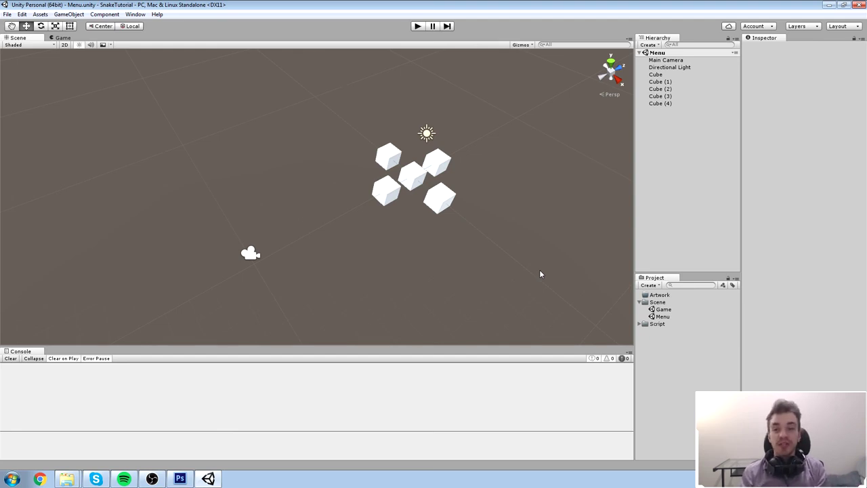
Create an empty game object in the Menu scene and examine it up close
click(68, 14)
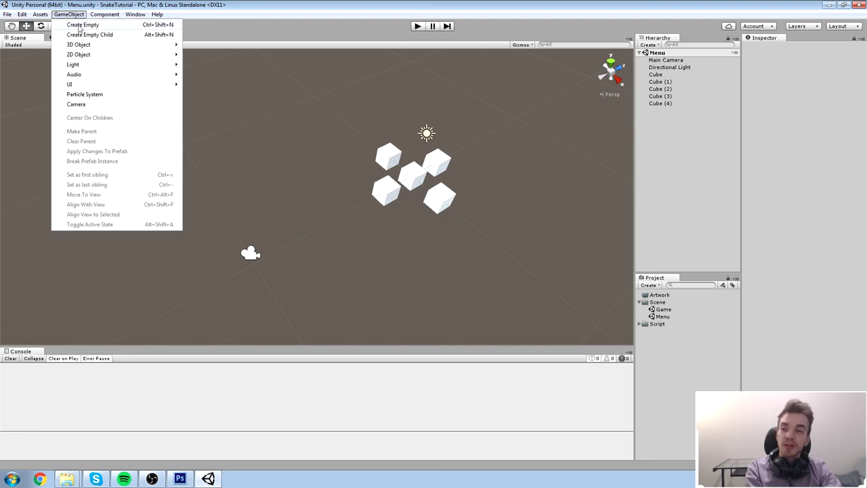
click(112, 25)
scroll(322, 162, up, 10)
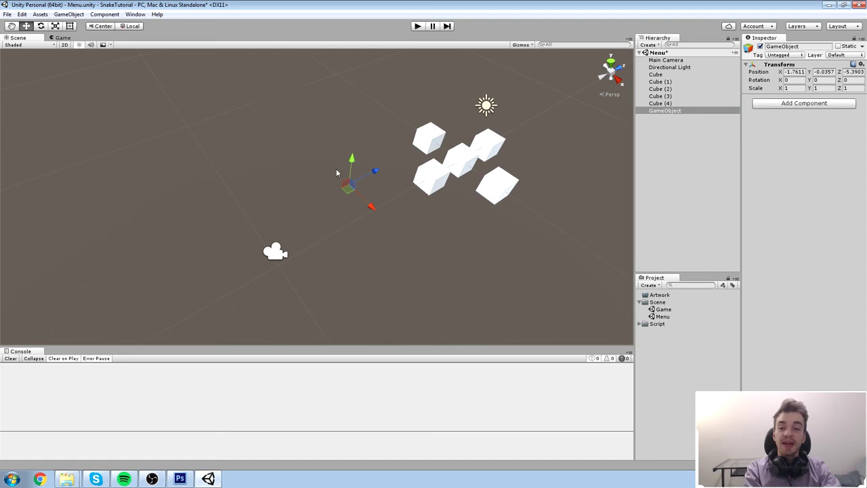
scroll(391, 174, up, 2)
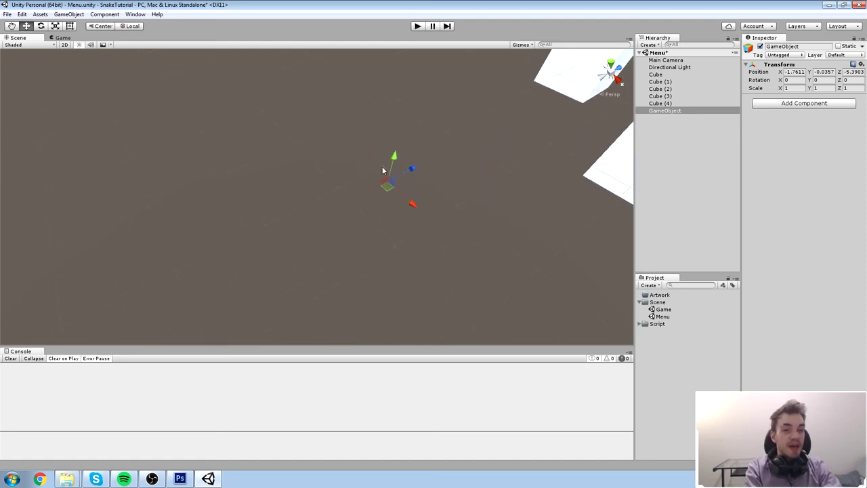
Box-select around the deselected empty GameObject, reselect it by name, and move it to about X -2.5, Z -5.62
key(w)
click(480, 209)
drag(263, 93, 498, 278)
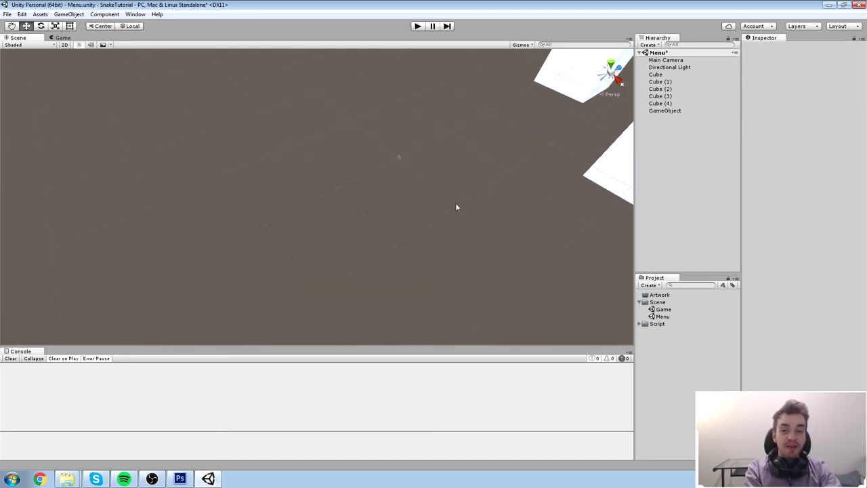
drag(345, 94, 457, 237)
drag(467, 95, 339, 246)
click(681, 112)
drag(387, 188, 334, 176)
Create a second empty game object and delete it again, keeping the first GameObject
click(69, 14)
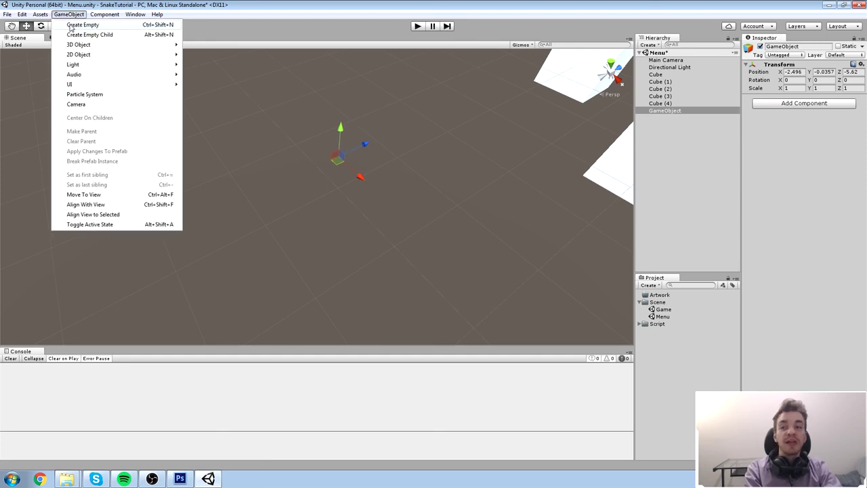
click(73, 24)
key(Delete)
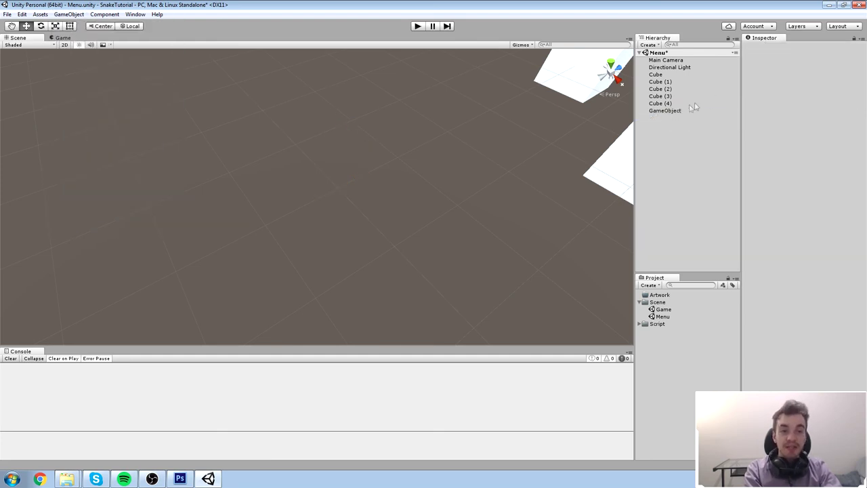
Reset the empty GameObject's position to 0, 0, 0, keep its X scale at 1, and move it to about X 5.32, Y 6.67
click(687, 110)
click(801, 72)
text(0)
key(Tab)
text(0)
key(Tab)
text(0f)
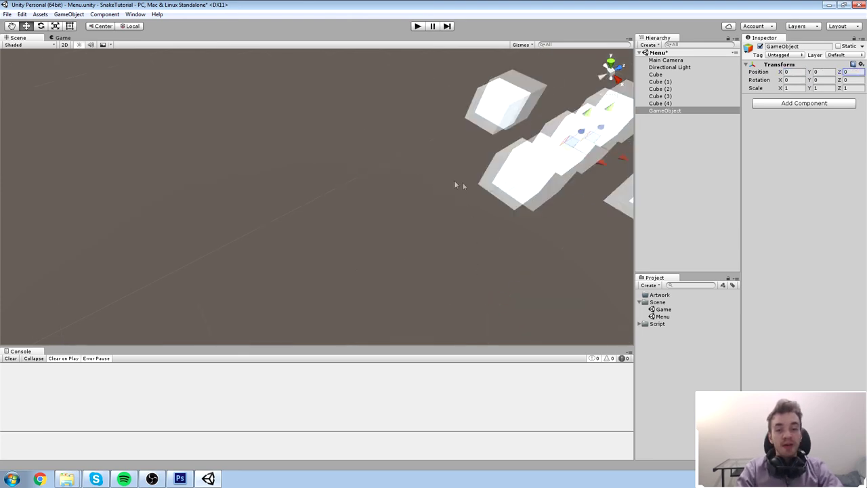
drag(779, 90, 263, 248)
text(1)
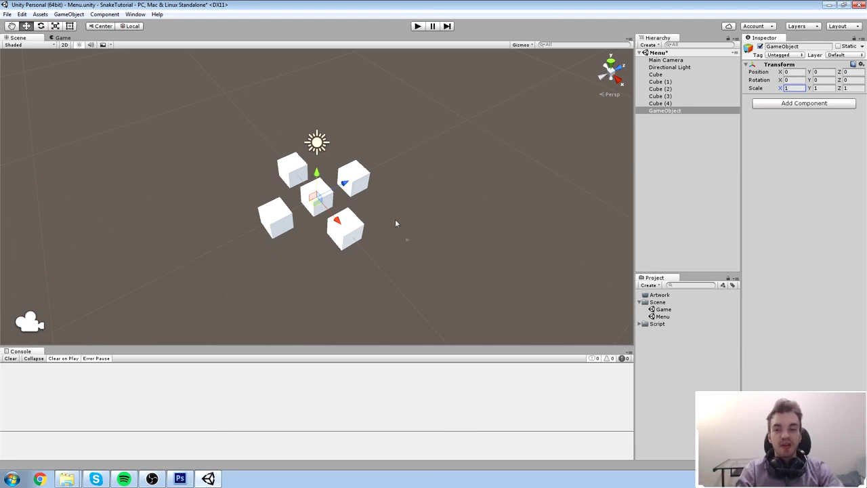
drag(313, 190, 498, 143)
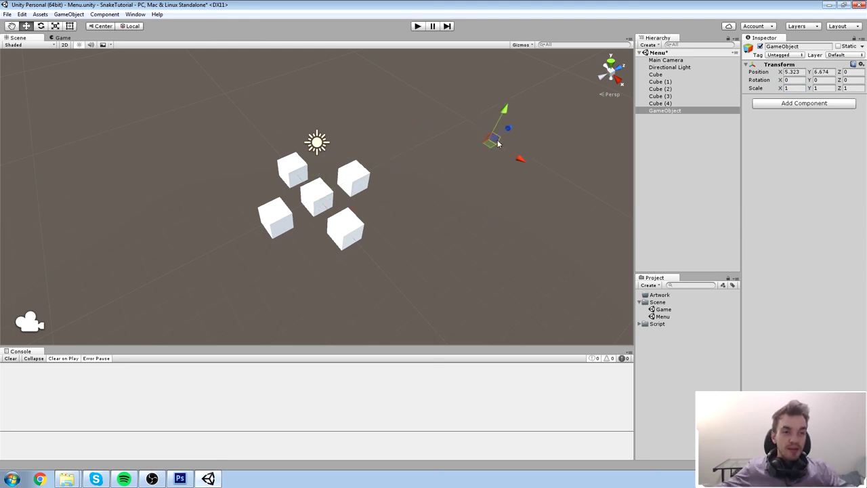
Delete the empty GameObject and save the Menu scene
click(680, 113)
key(Delete)
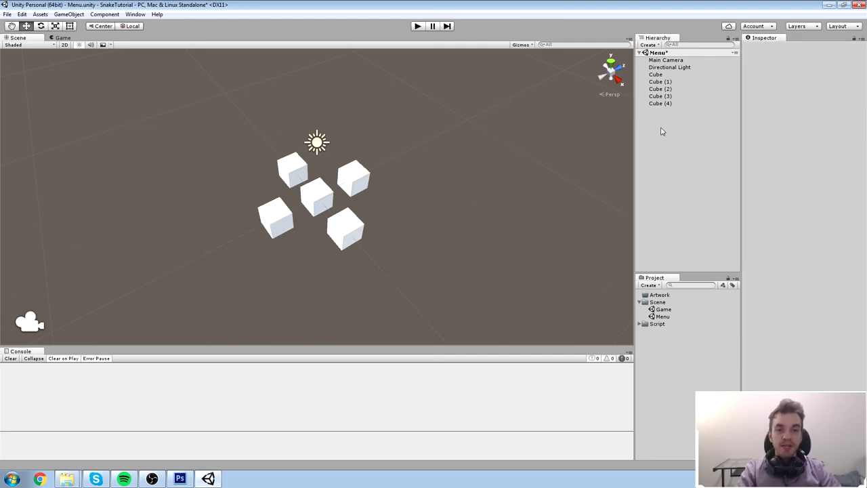
key(ctrl+s)
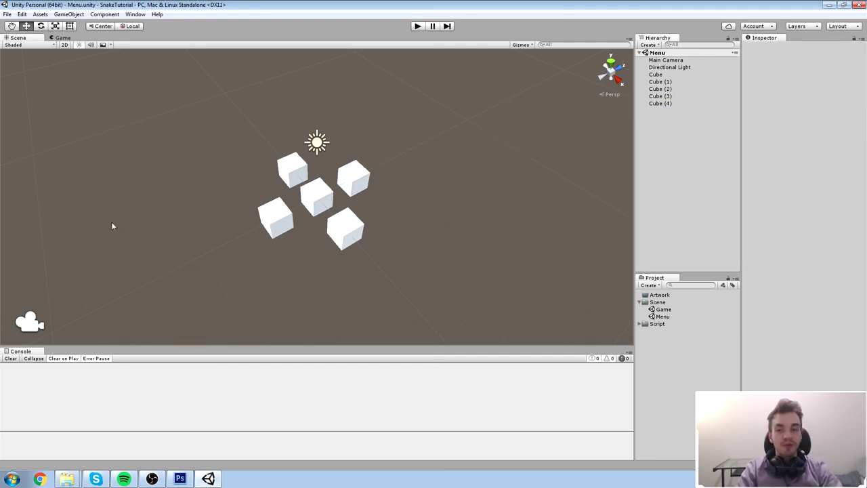
Examine the Directional Light's Transform and Light components, including the Light settings
alt+drag(111, 215, 314, 166)
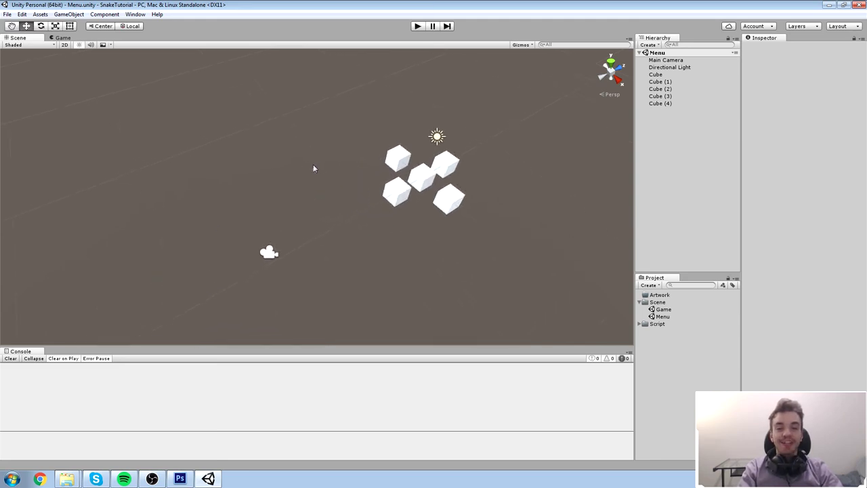
click(437, 138)
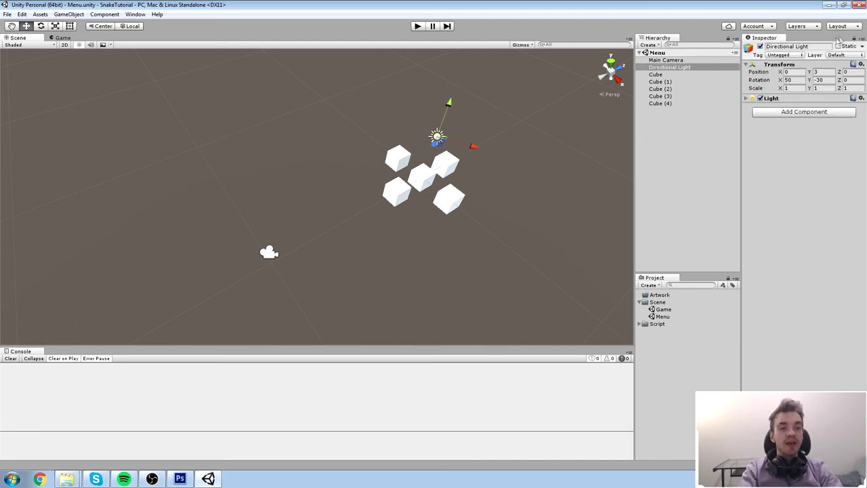
click(790, 65)
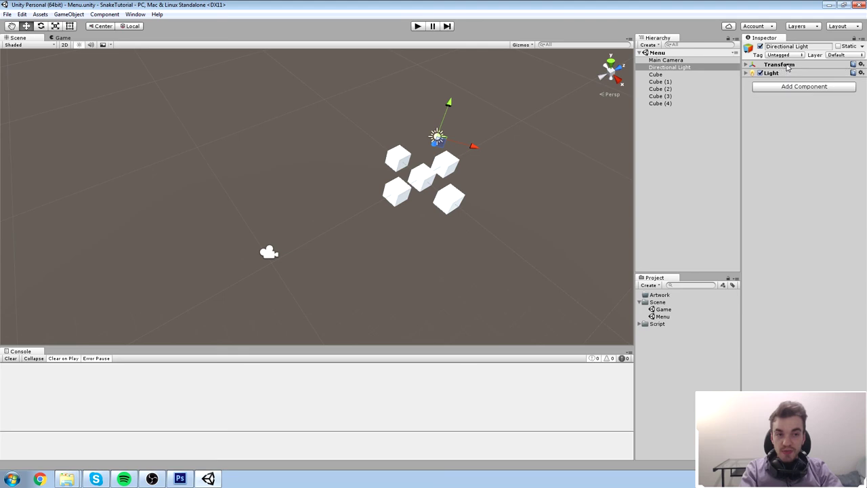
click(791, 73)
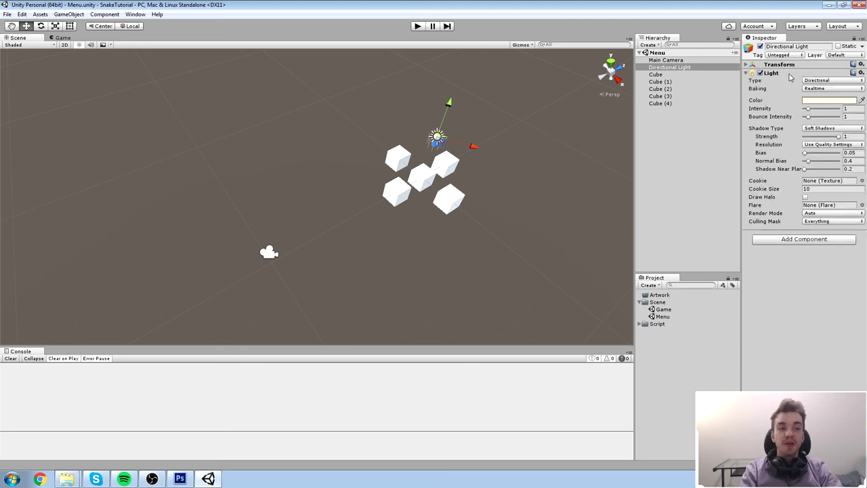
click(789, 74)
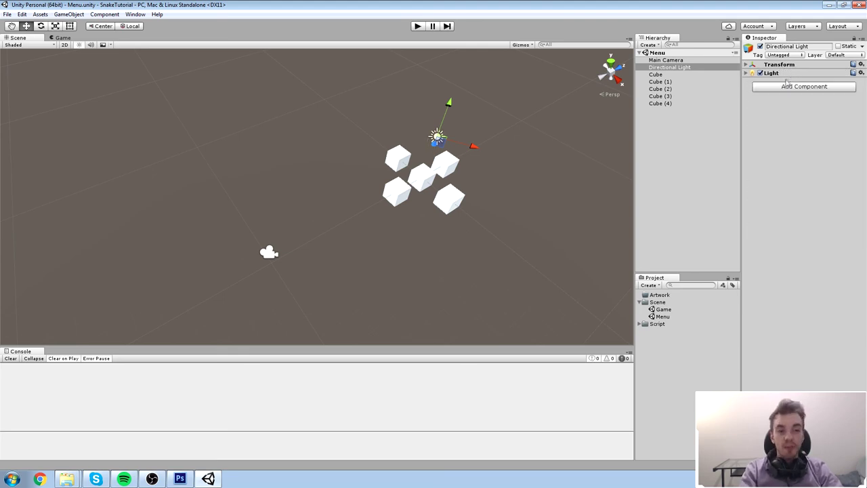
middle_drag(526, 92, 564, 77)
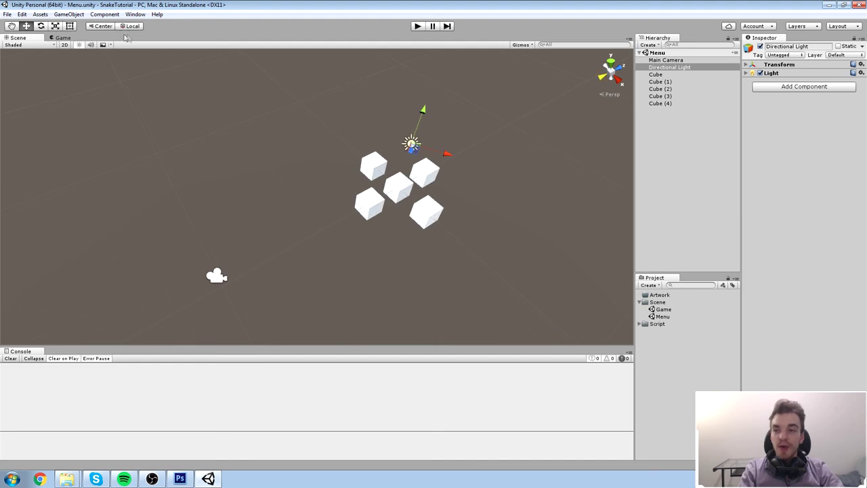
Create a new empty game object in the Menu scene and set its position to 0, 0, 0
click(69, 15)
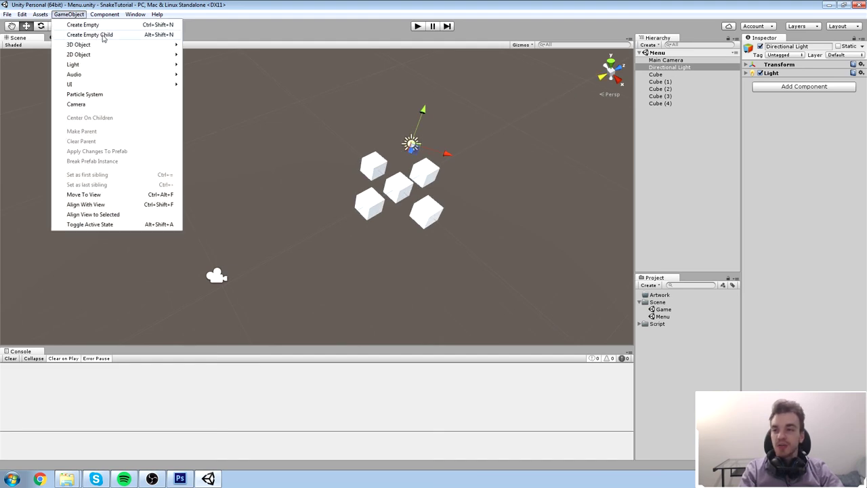
click(92, 25)
click(682, 112)
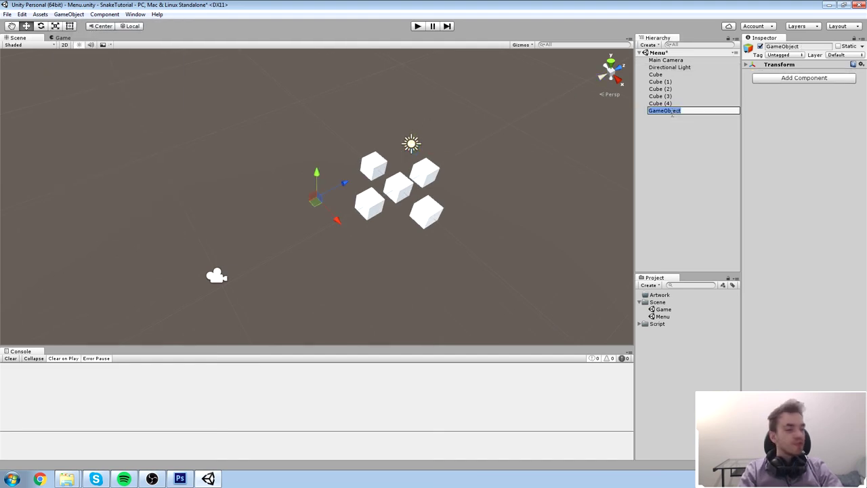
click(800, 66)
click(788, 72)
text(0)
key(Tab)
text(0)
key(Tab)
text(0)
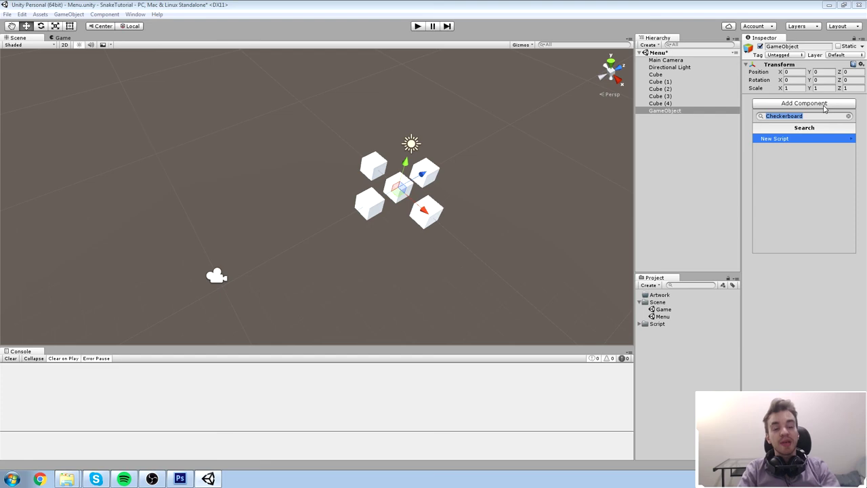
Add a Light component from the Rendering category to the GameObject and move it to about X 1.11, Z 6
key(BackSpace)
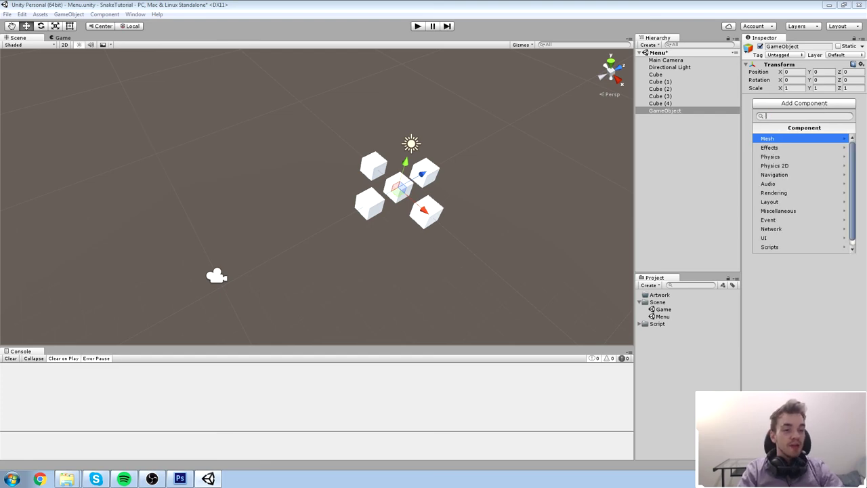
scroll(800, 221, down, 2)
scroll(786, 224, up, 2)
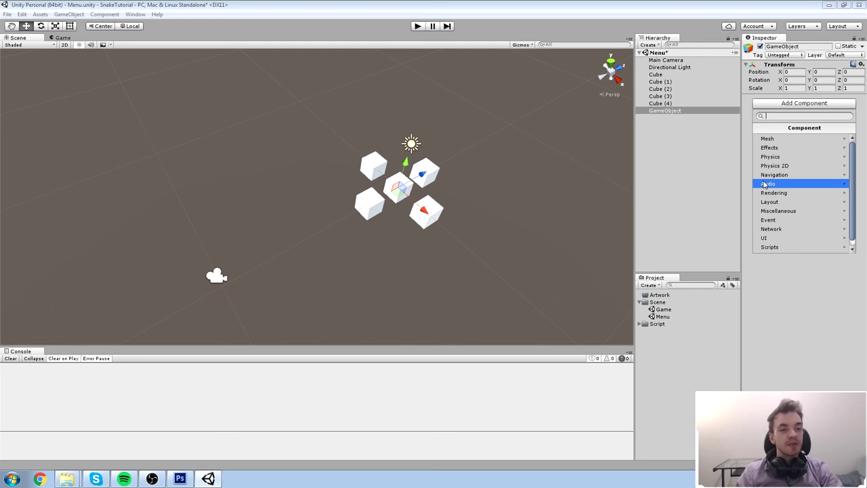
scroll(786, 249, down, 1)
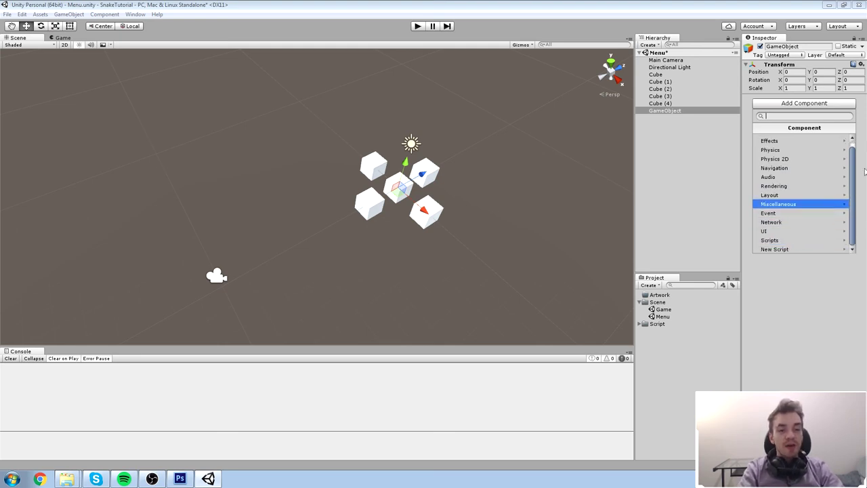
click(786, 186)
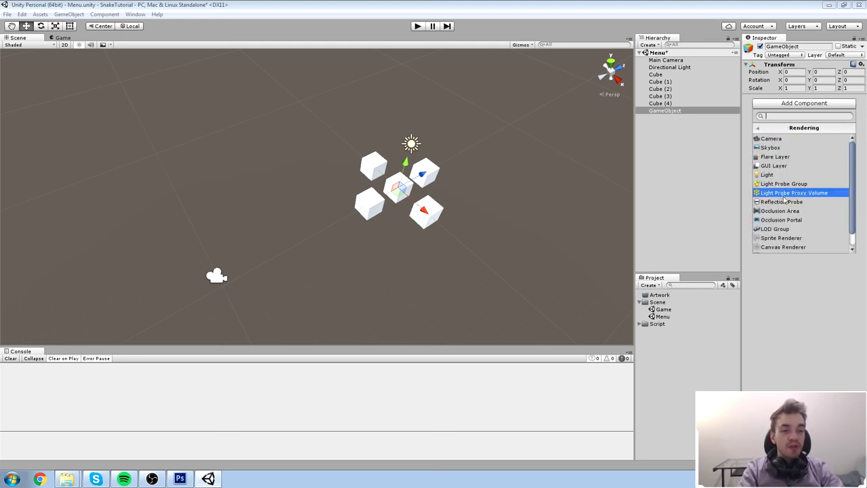
click(779, 181)
drag(402, 196, 500, 164)
middle_drag(494, 191, 488, 205)
scroll(488, 205, up, 4)
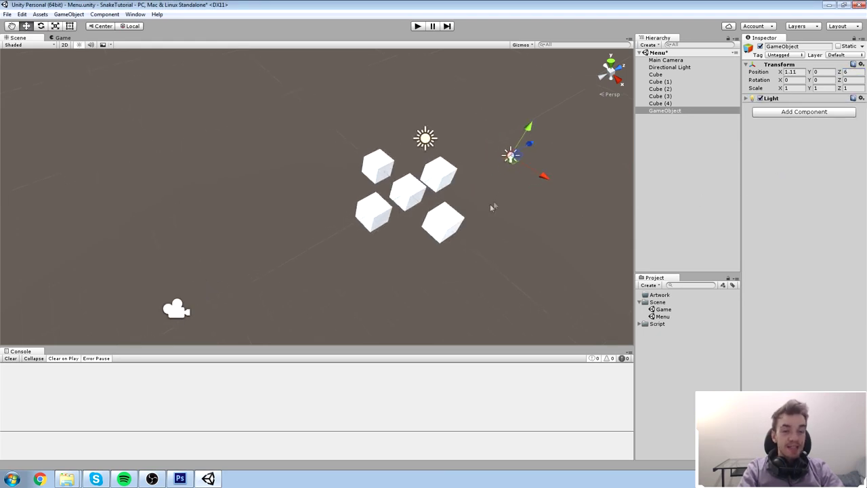
Compare the GameObject's Light settings with the Directional Light's and set the GameObject's light type to Directional
click(695, 68)
click(692, 110)
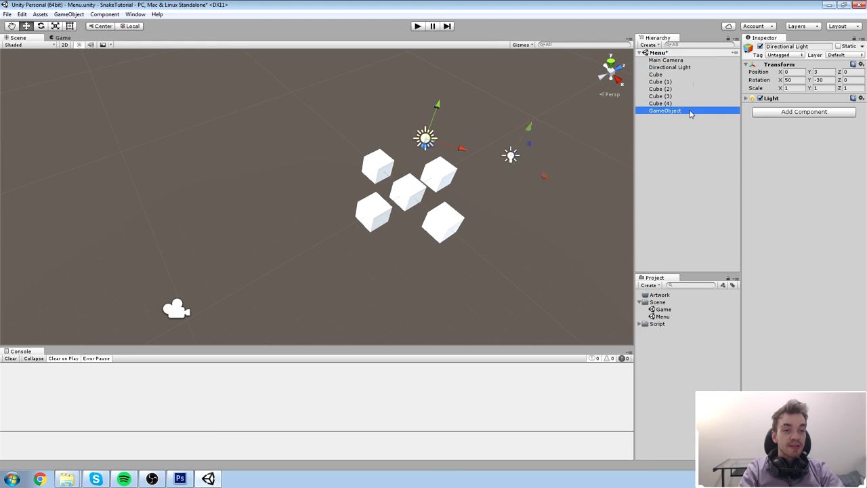
click(692, 67)
click(792, 99)
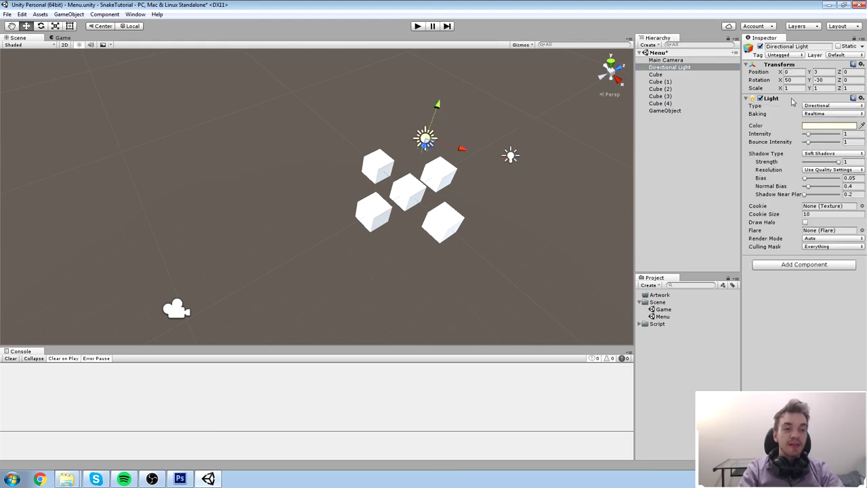
click(678, 111)
click(816, 106)
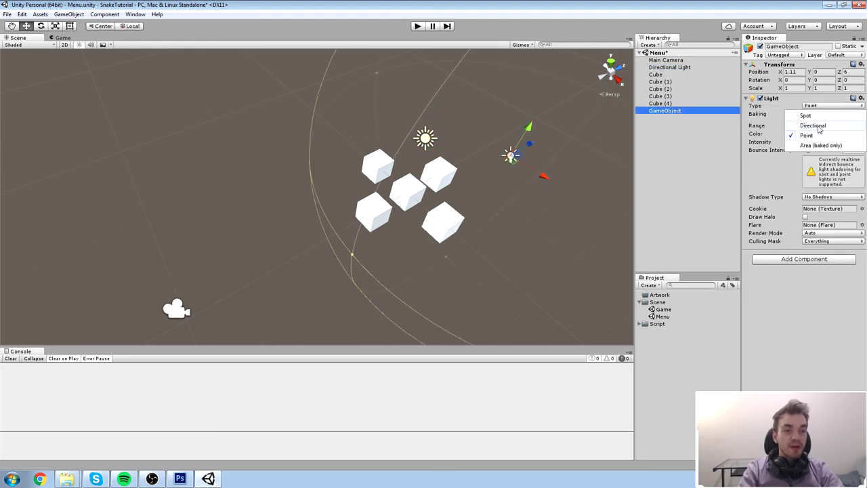
click(818, 123)
Compare the components of the Directional Light with those of the light-carrying GameObject, glancing at the Main Camera as well
click(674, 67)
click(676, 109)
click(687, 70)
click(679, 110)
click(687, 69)
click(677, 116)
click(682, 61)
click(683, 69)
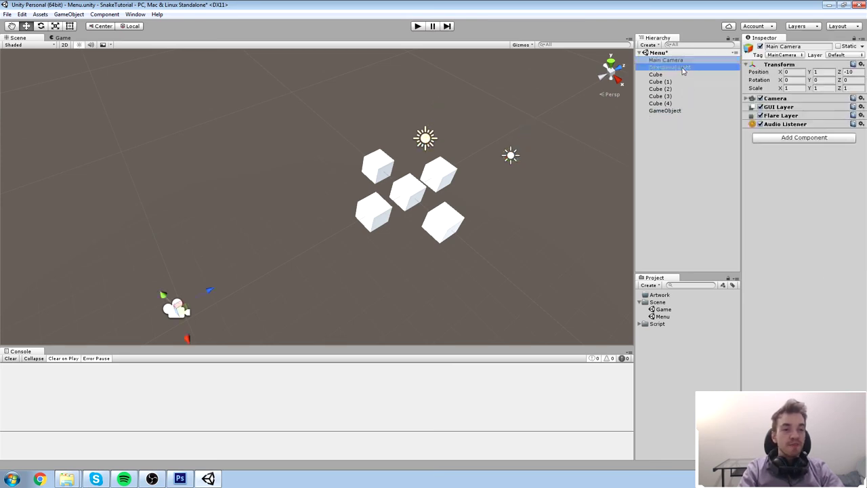
click(682, 111)
click(692, 68)
click(681, 111)
middle_drag(580, 153, 543, 198)
click(668, 68)
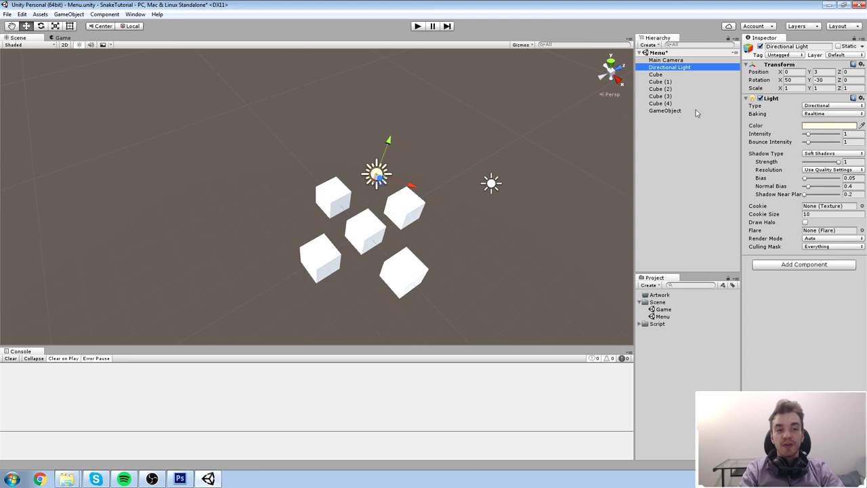
click(678, 111)
click(681, 67)
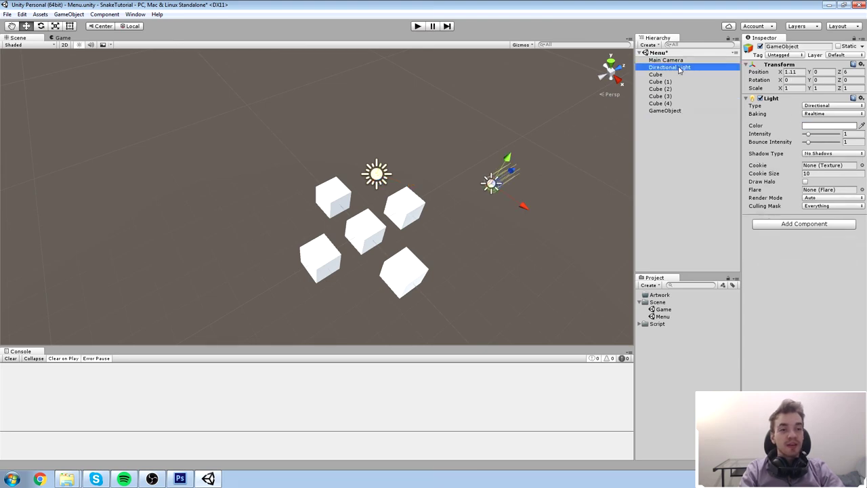
Delete the GameObject that carries the added light
click(685, 112)
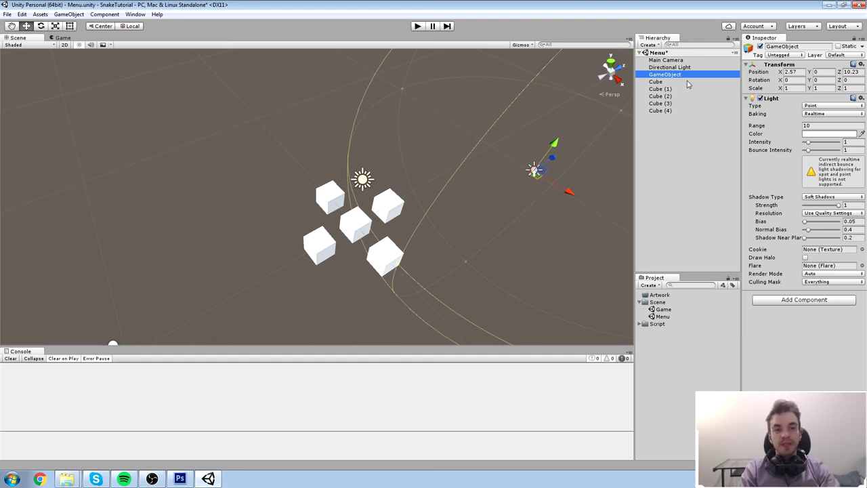
key(Delete)
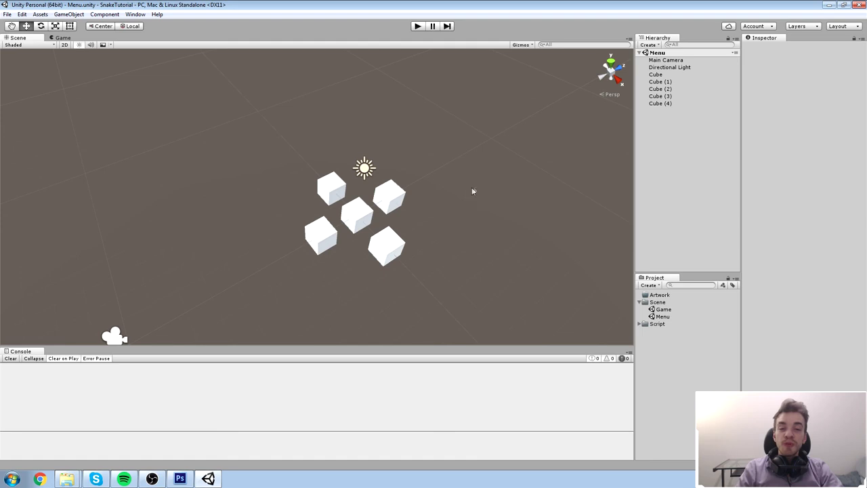
Remove the Mesh Filter and Mesh Renderer components from Cube (3)
click(385, 209)
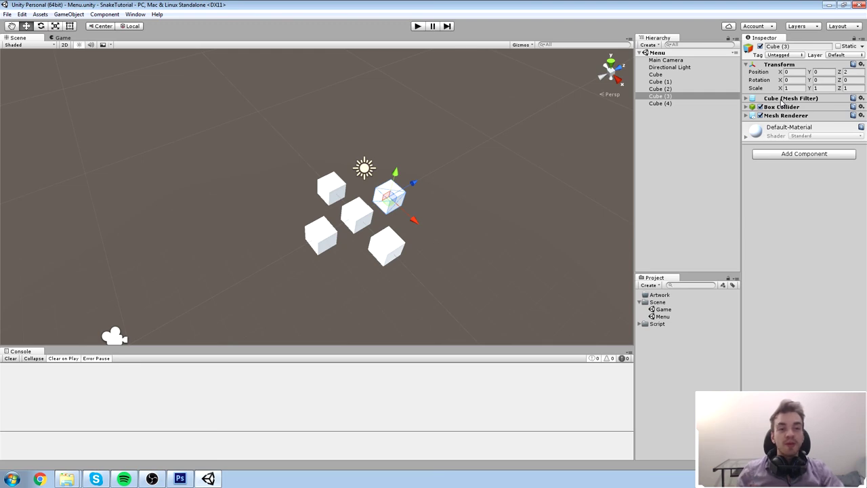
scroll(443, 211, up, 2)
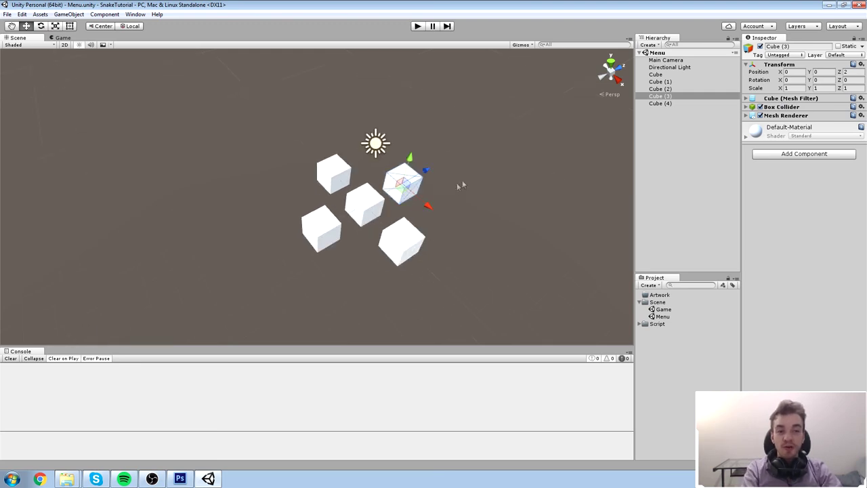
right_click(824, 101)
click(794, 112)
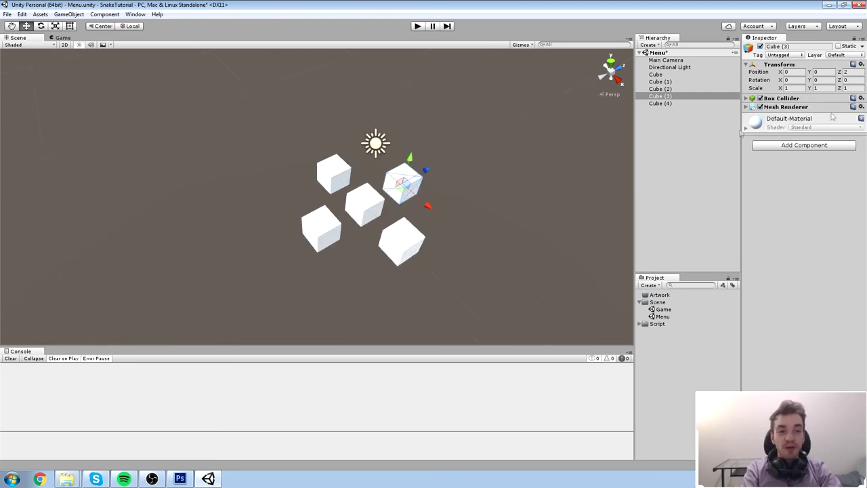
right_click(797, 109)
click(810, 128)
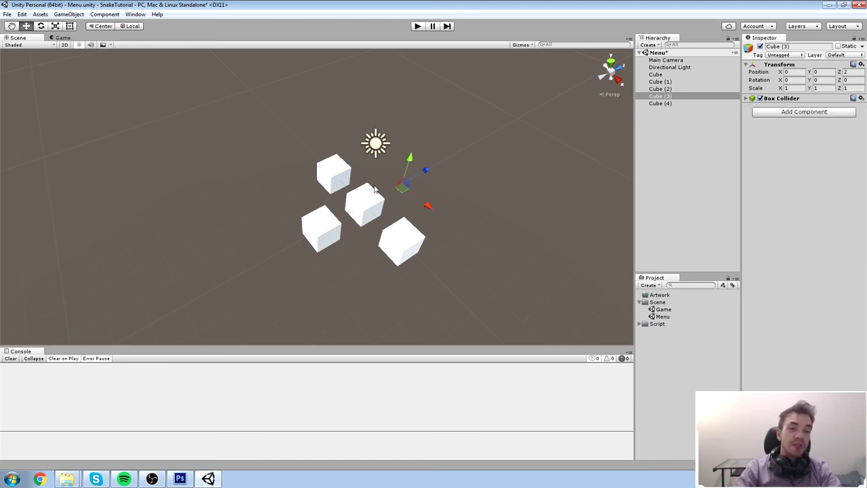
Inspect and remove the Box Collider of Cube (3), and delete the remaining object from the scene
click(808, 100)
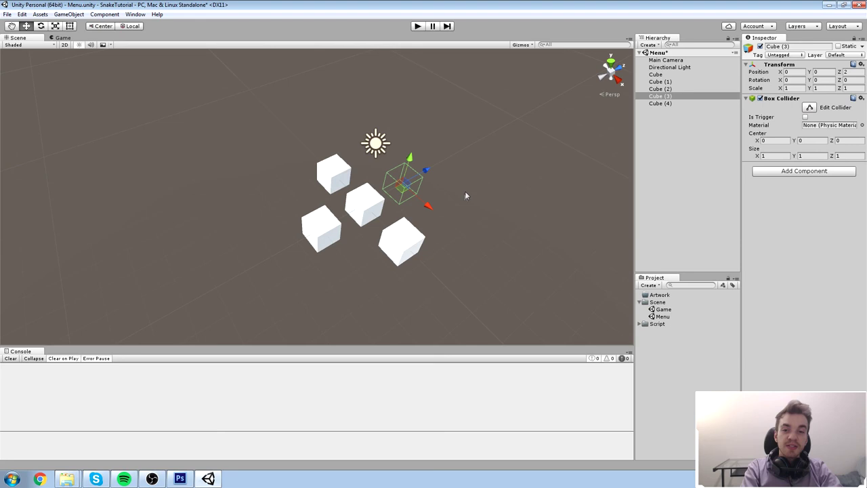
scroll(467, 190, up, 3)
middle_drag(481, 160, 414, 170)
scroll(414, 170, up, 2)
right_click(790, 98)
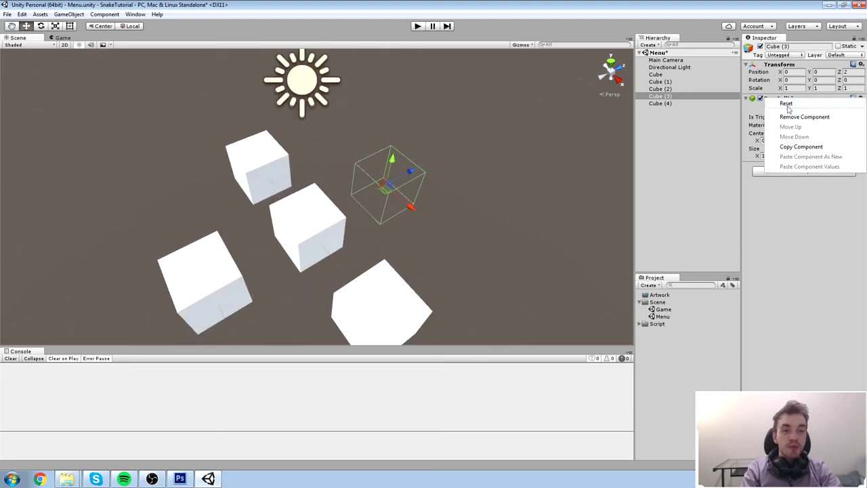
click(813, 117)
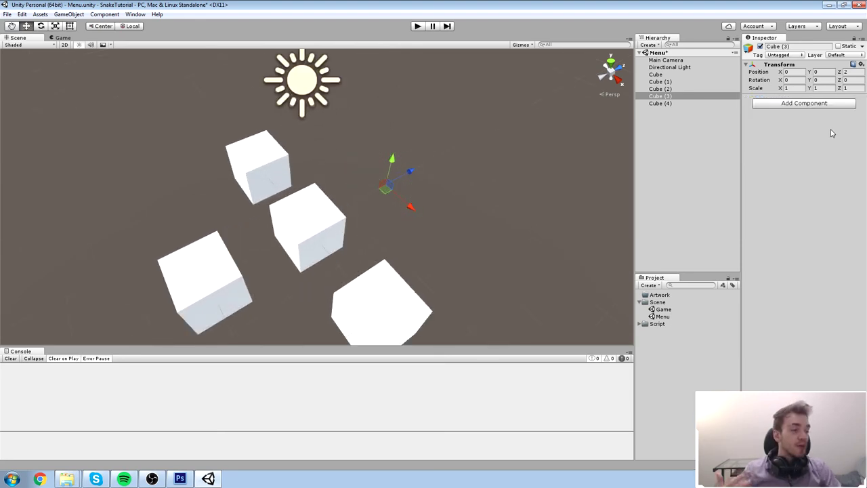
click(671, 96)
key(Delete)
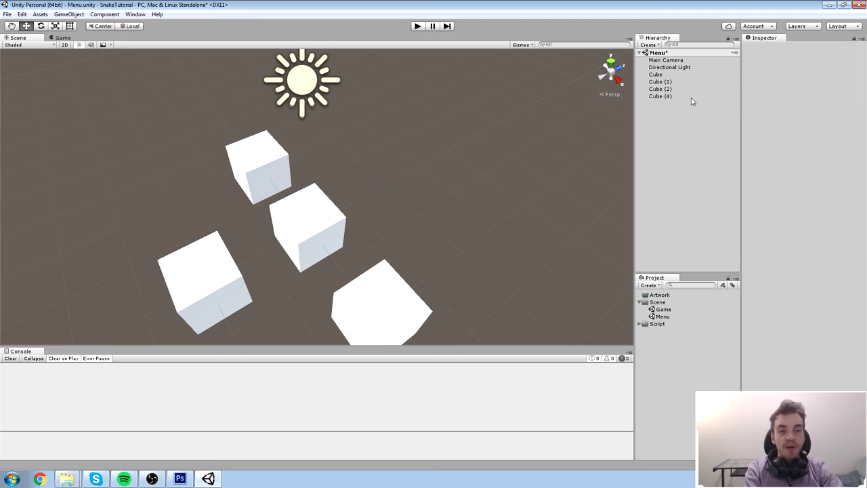
Delete Cube (4), Cube (2) and Cube (1) from the scene, and frame the remaining Cube
click(670, 96)
key(Delete)
click(667, 88)
key(Delete)
click(667, 82)
key(Delete)
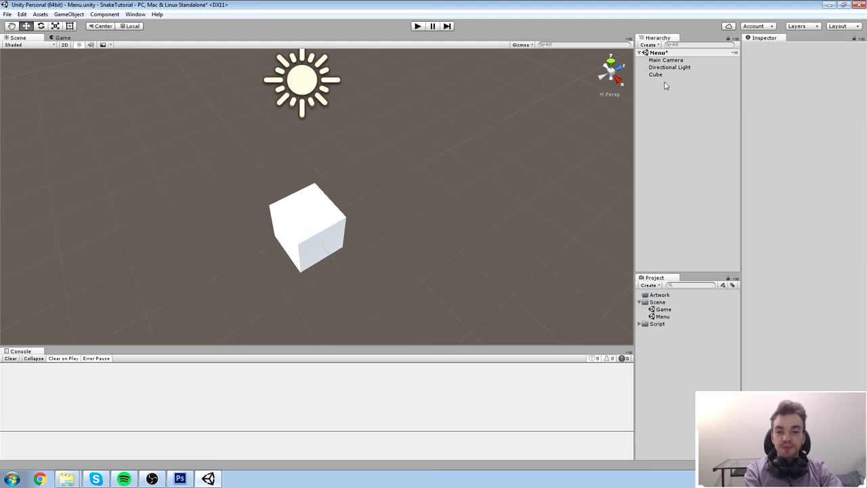
double_click(657, 75)
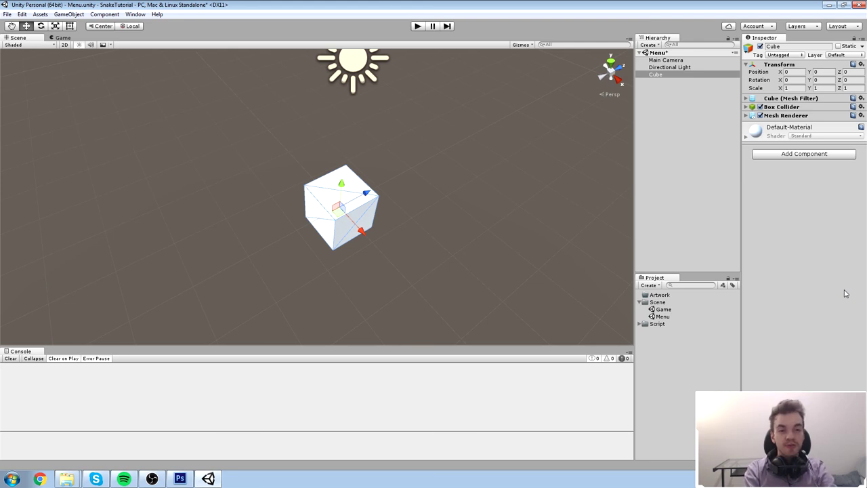
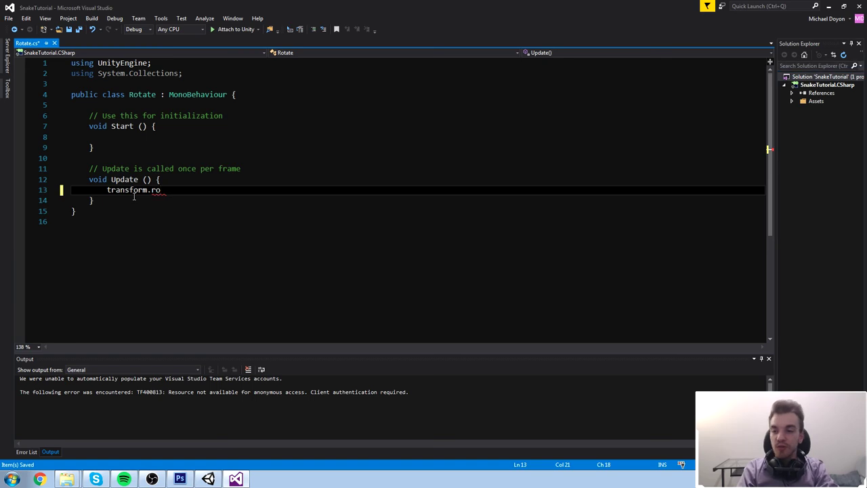
Complete the Update statement as transform.Rotate(Vector3.up * 90 * Time.deltaTime);, save the Rotate script and switch back to Unity
text(Vector3.y)
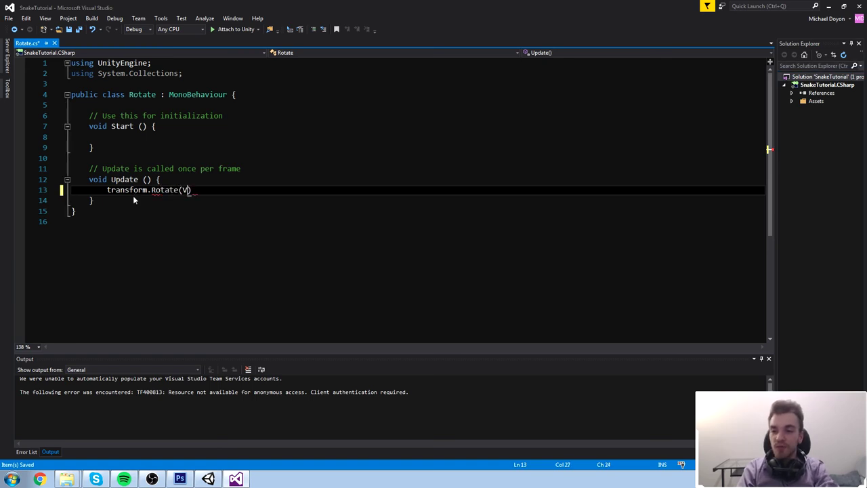
key(Tab)
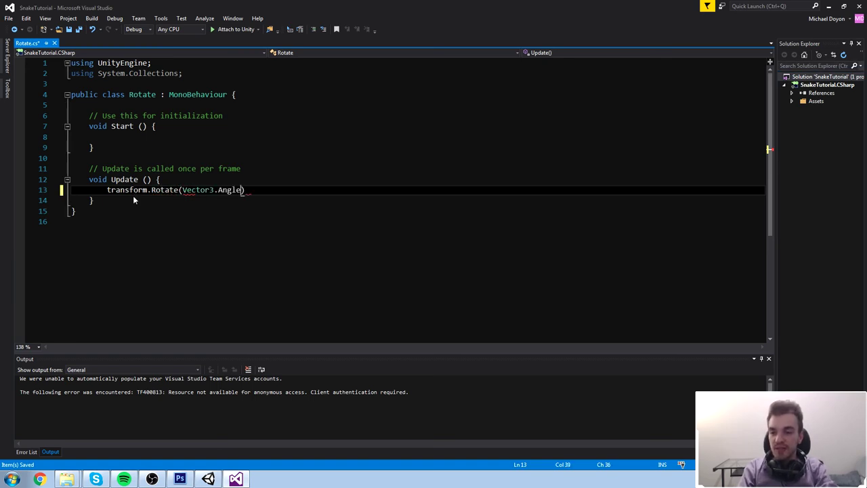
key(BackSpace)
key(BackSpace)
key(BackSpace)
key(BackSpace)
key(BackSpace)
text(up * 90)
text( * time)
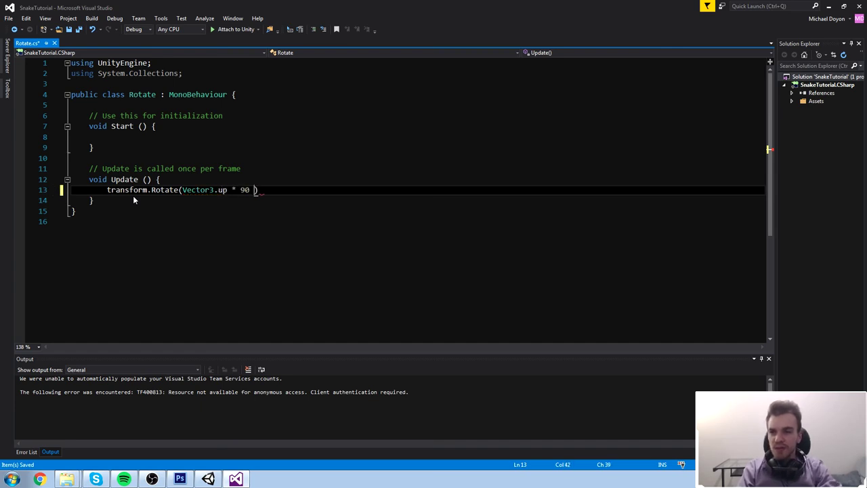
text(.deltaTime))
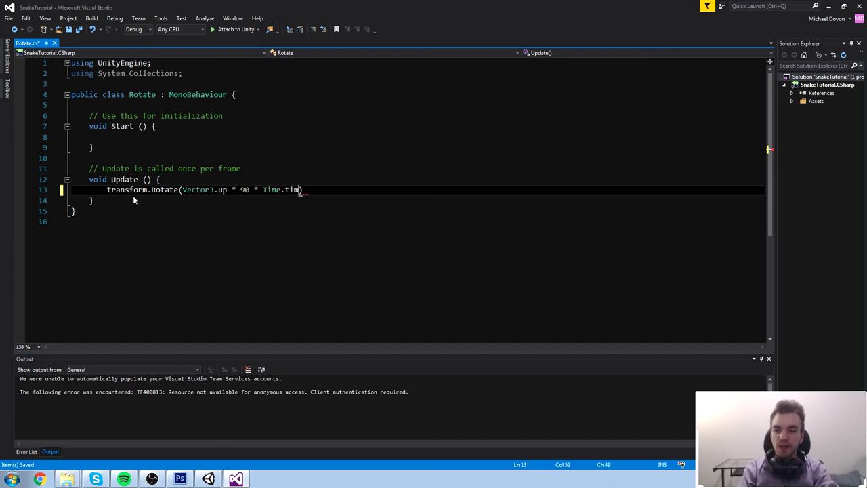
text(;)
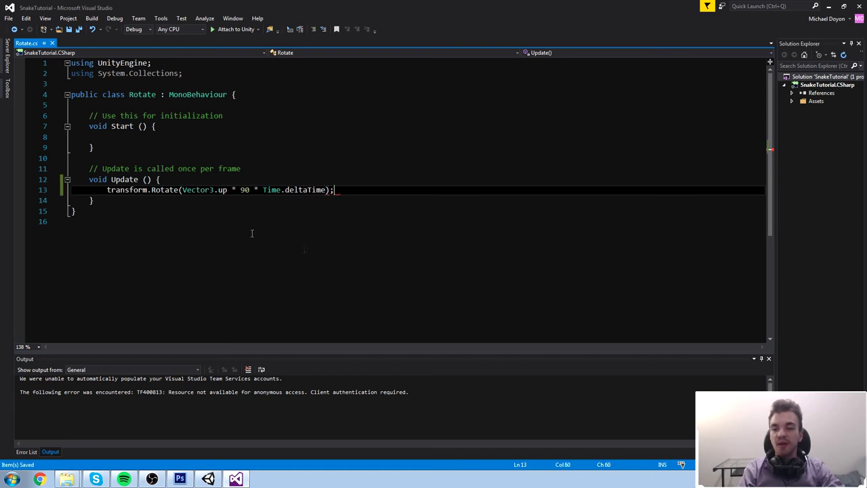
key(alt+Tab)
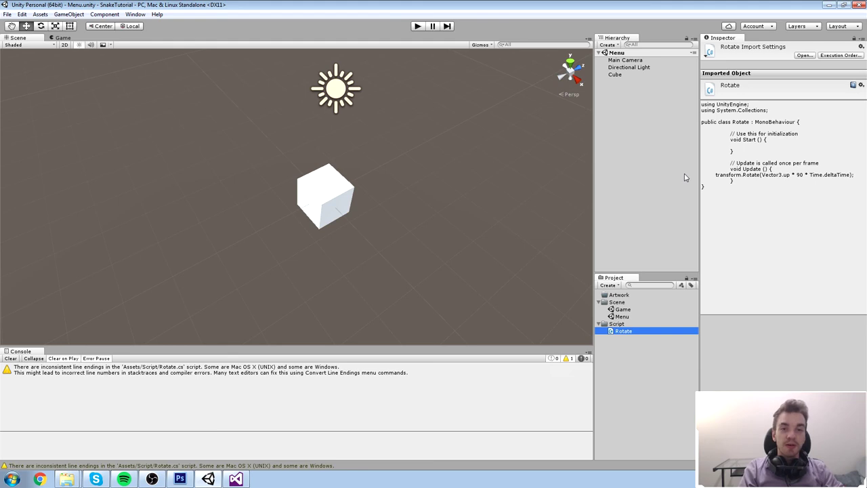
Select the Cube and remove the Rotate script component from it
double_click(615, 75)
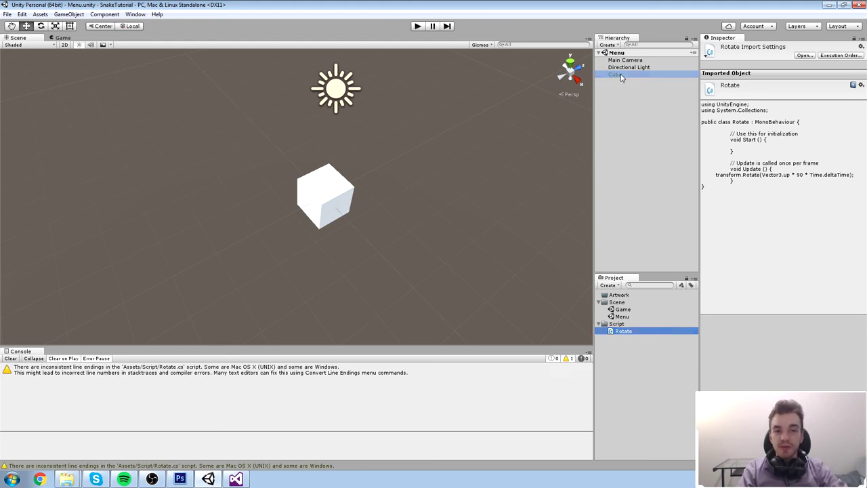
click(522, 184)
click(614, 75)
right_click(744, 126)
click(772, 143)
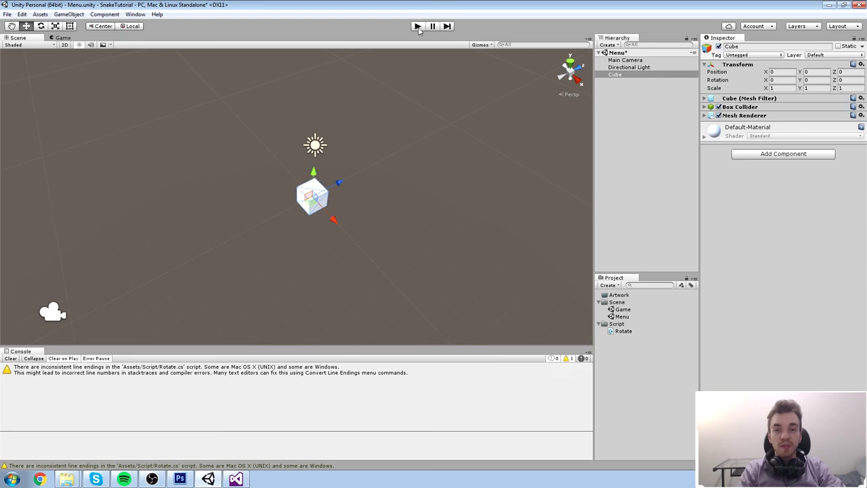
Play the scene without the Rotate script on the Cube, watch it in the Scene view, and stop playback
key(ctrl+p)
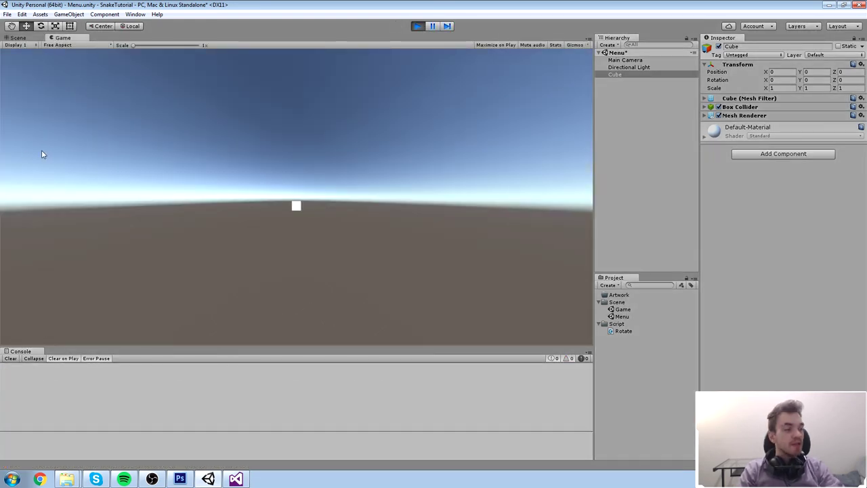
click(18, 37)
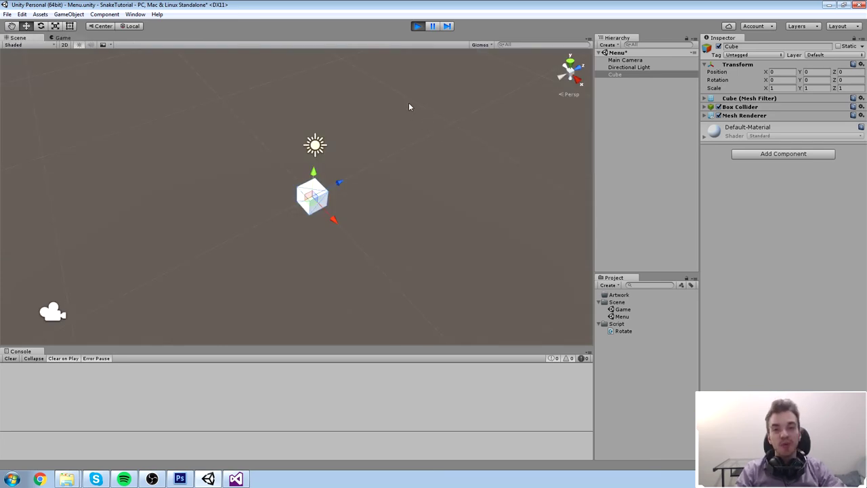
click(418, 27)
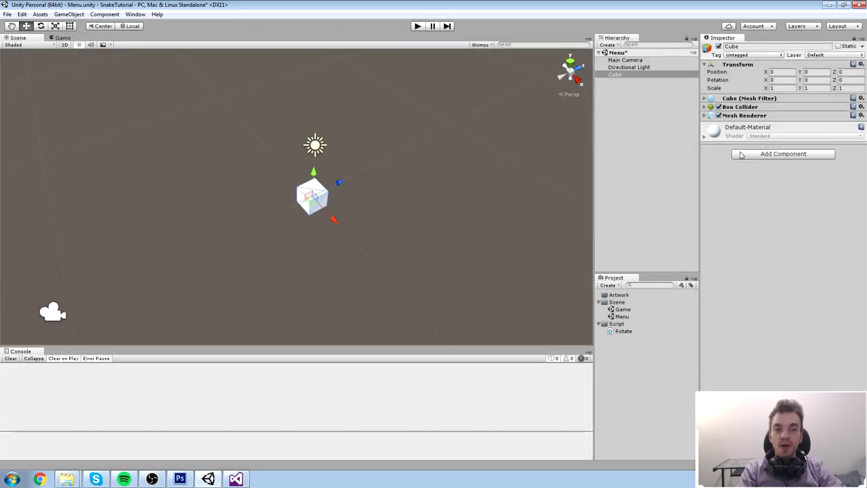
Duplicate the Cube twice and place the copies on opposite sides of it along the X axis, Cube (2) at X -2
click(629, 77)
key(ctrl+d)
key(ctrl+d)
drag(335, 223, 304, 196)
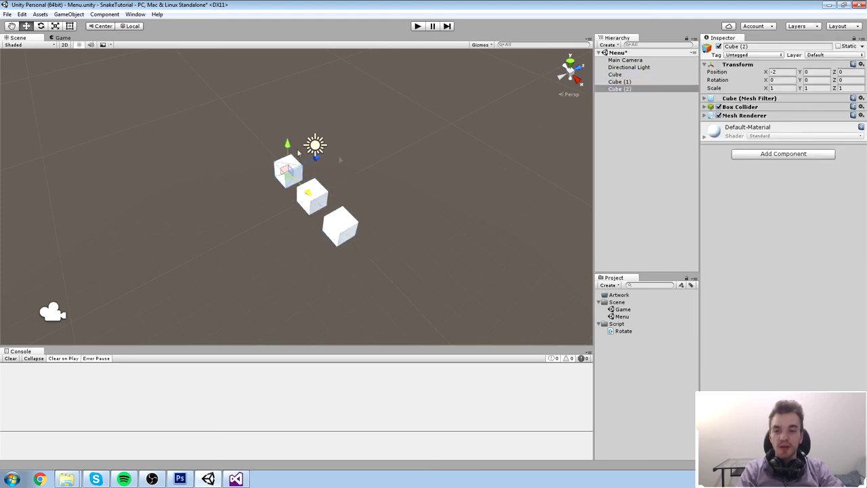
Select the middle Cube and attach the Rotate script to it
click(513, 176)
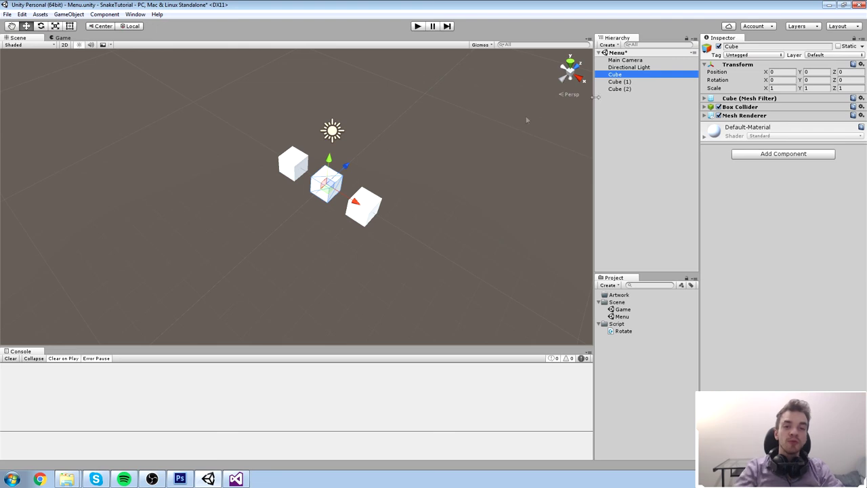
click(374, 233)
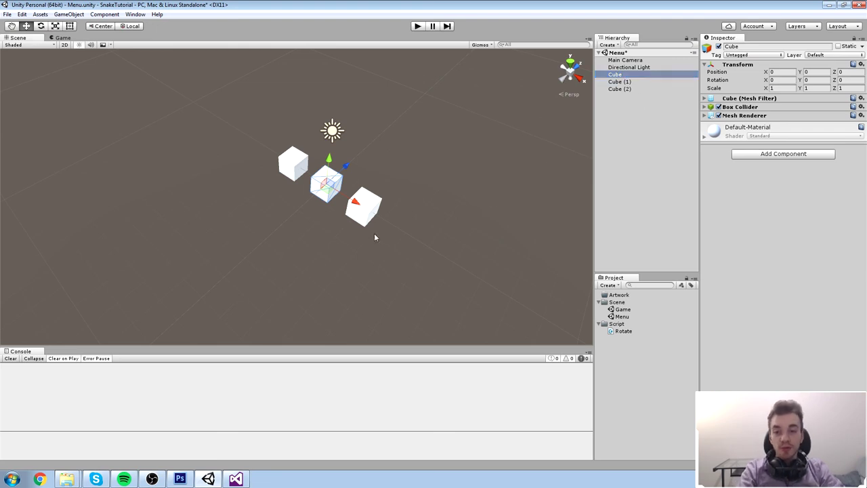
click(329, 185)
drag(624, 333, 775, 246)
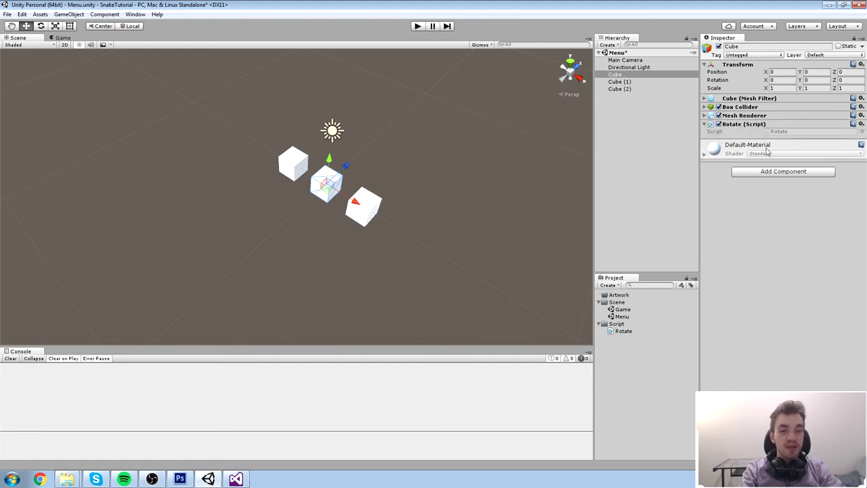
Remove the Rotate component from the middle Cube and attach the script again directly onto the object in the scene
right_click(751, 127)
click(769, 139)
drag(619, 334, 335, 188)
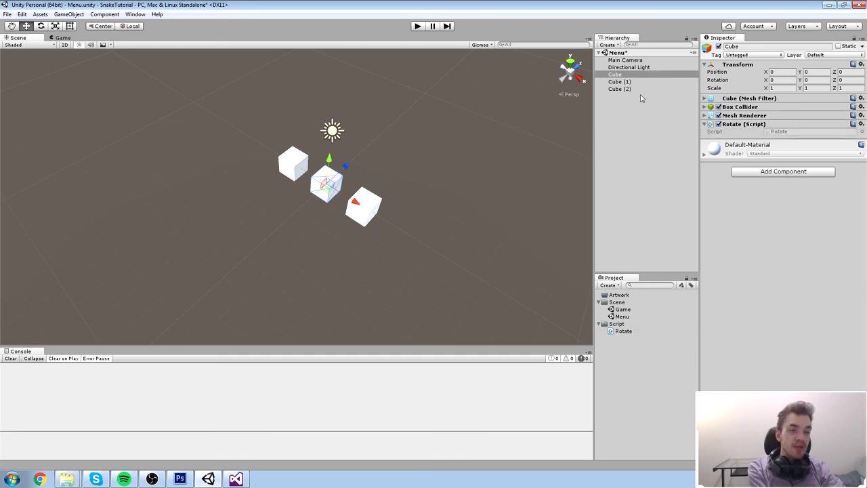
Collapse the Cube's Transform and Rotate components and compare its component list with those of Cube (1) and Cube (2)
click(624, 75)
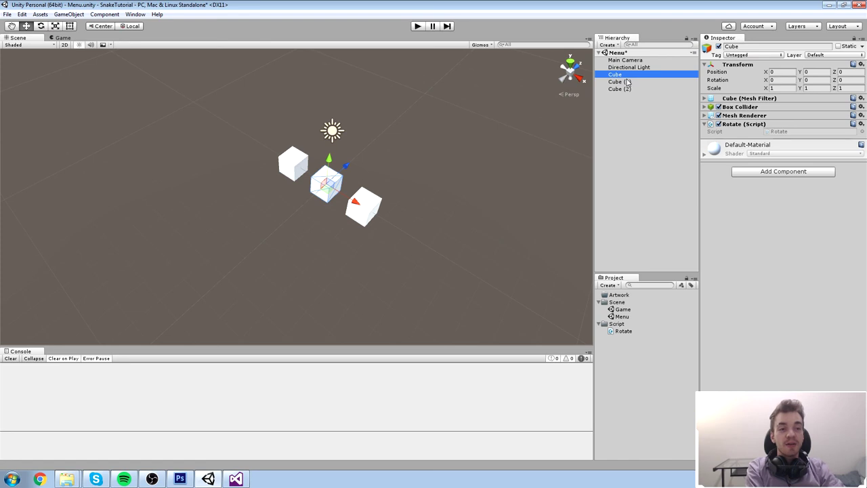
click(736, 66)
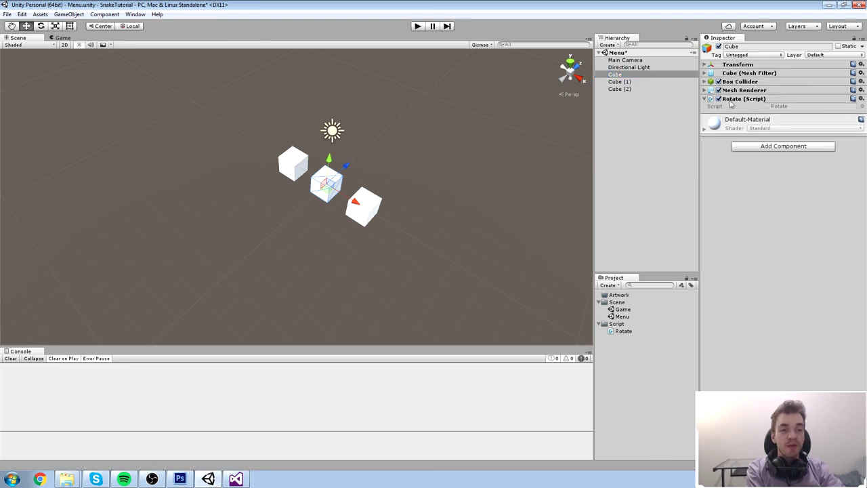
click(731, 99)
click(624, 81)
click(644, 89)
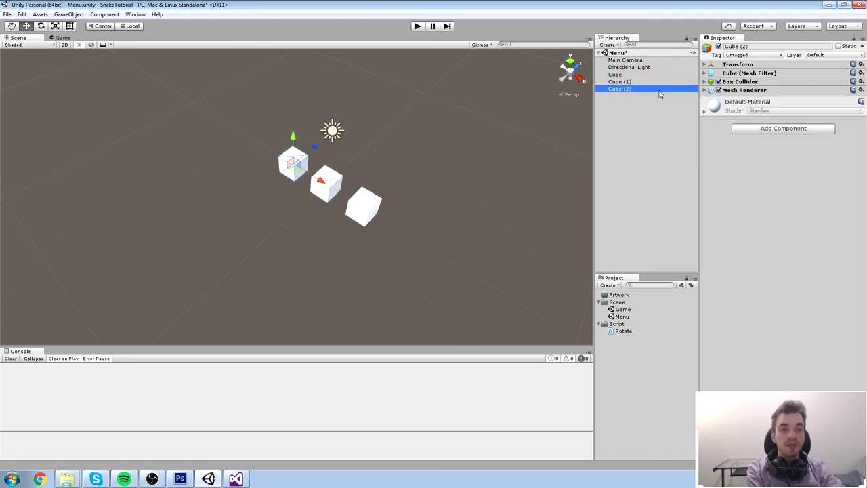
key(Up)
key(Up)
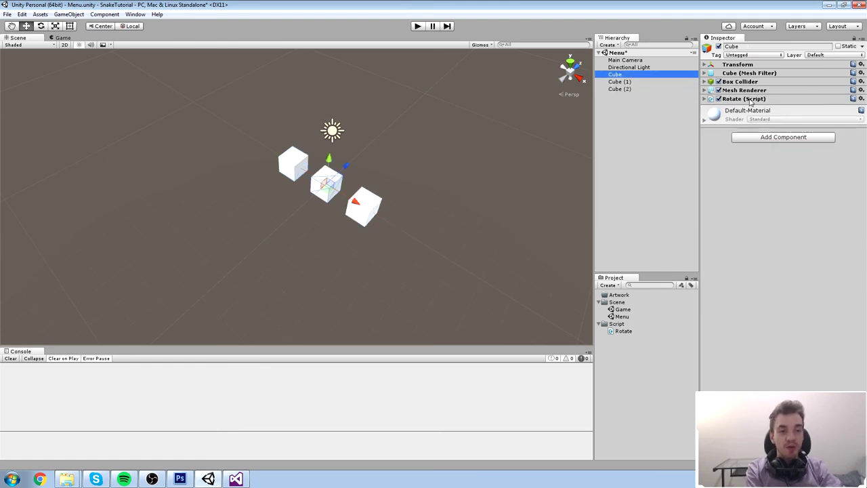
Play the scene and watch the three cubes up close in the Scene view
click(417, 26)
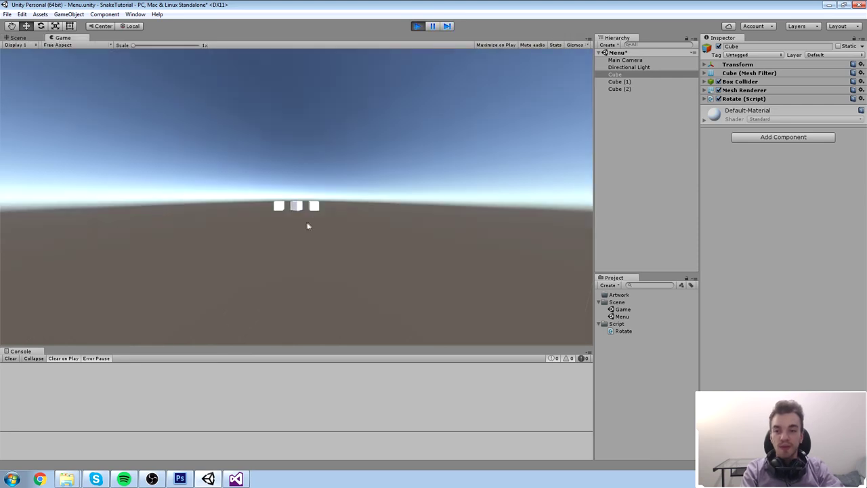
click(16, 38)
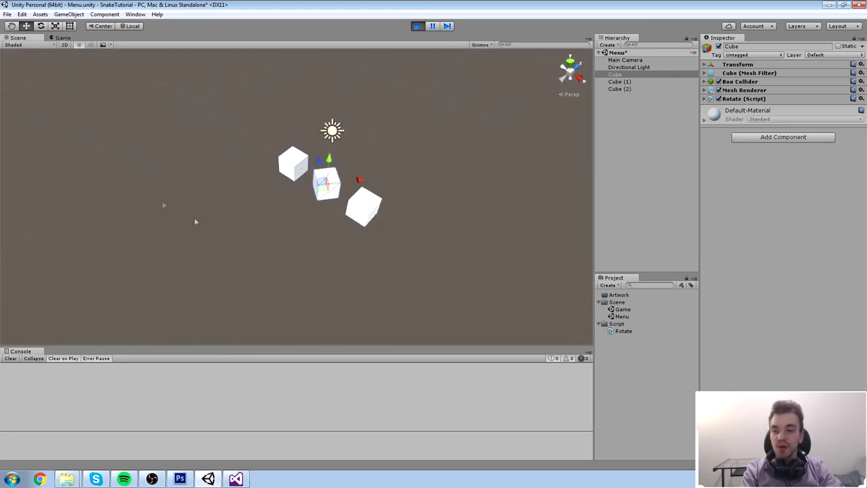
scroll(164, 204, up, 2)
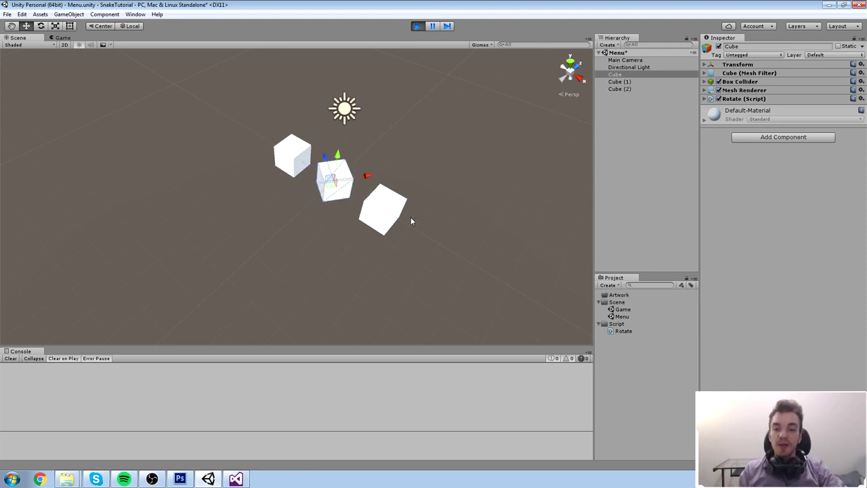
Attach the Rotate script to Cube (1) while the scene is playing and expand its Rotate component
click(383, 209)
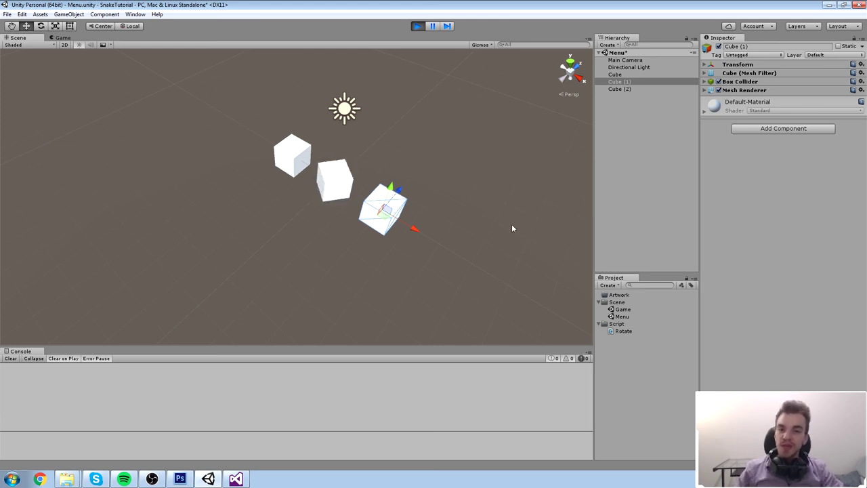
drag(626, 332, 383, 215)
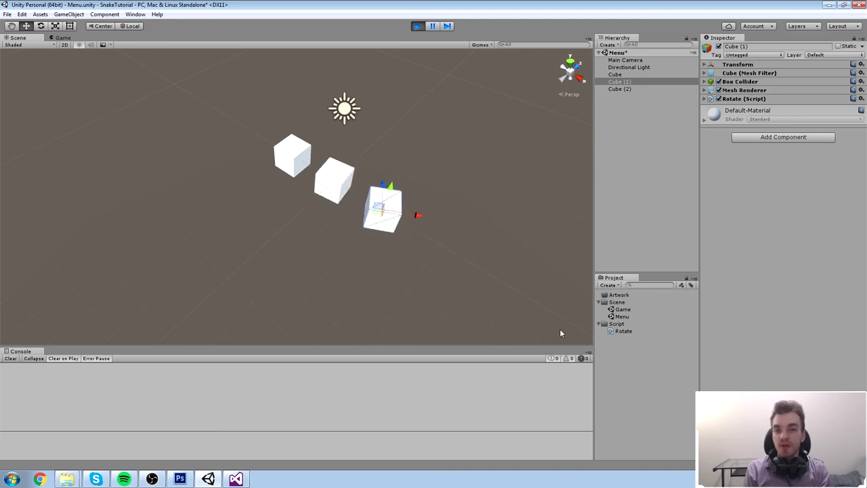
click(755, 100)
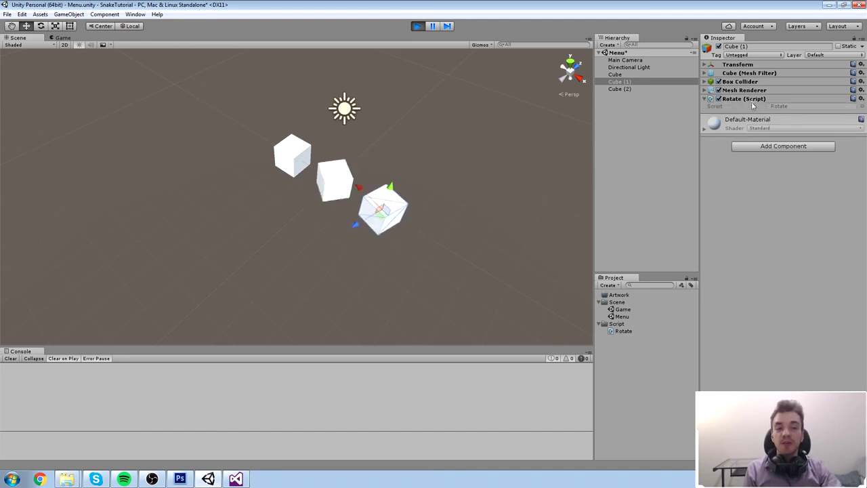
Compare the components of Cube and Cube (1), and stop playback
click(626, 74)
click(622, 82)
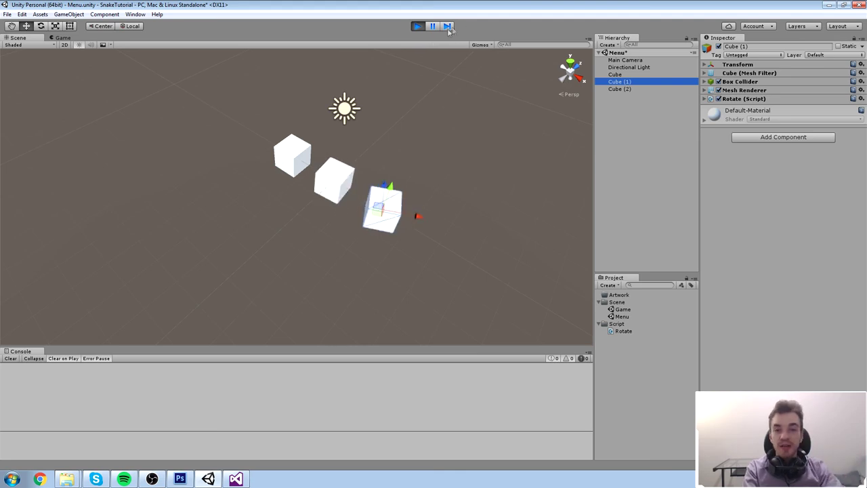
click(417, 28)
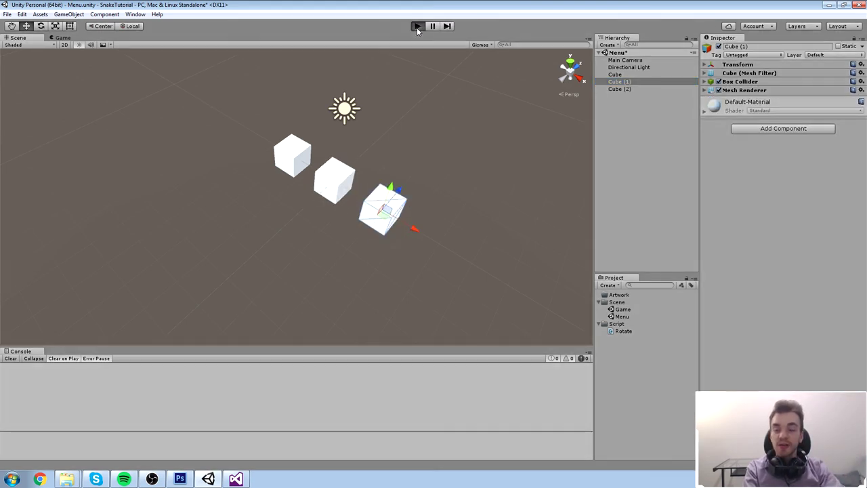
Play the scene again and, in the Scene view, duplicate Cube (1) three times, spreading the copies around the original row
key(ctrl+p)
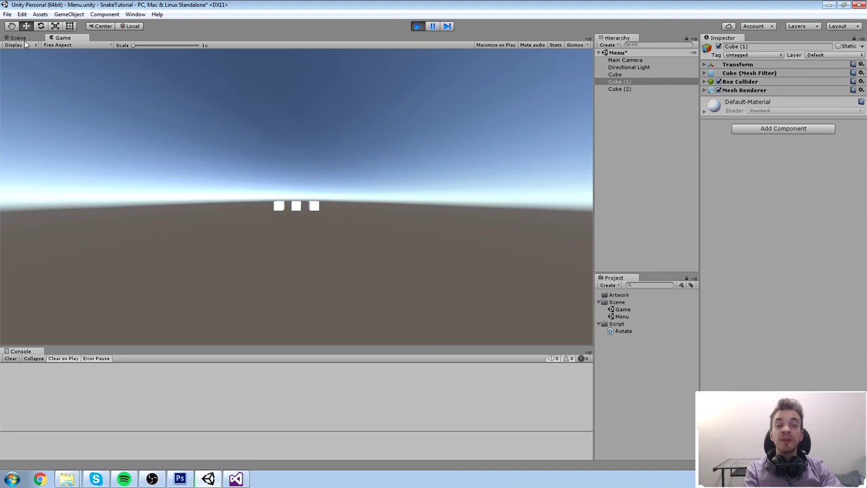
click(22, 39)
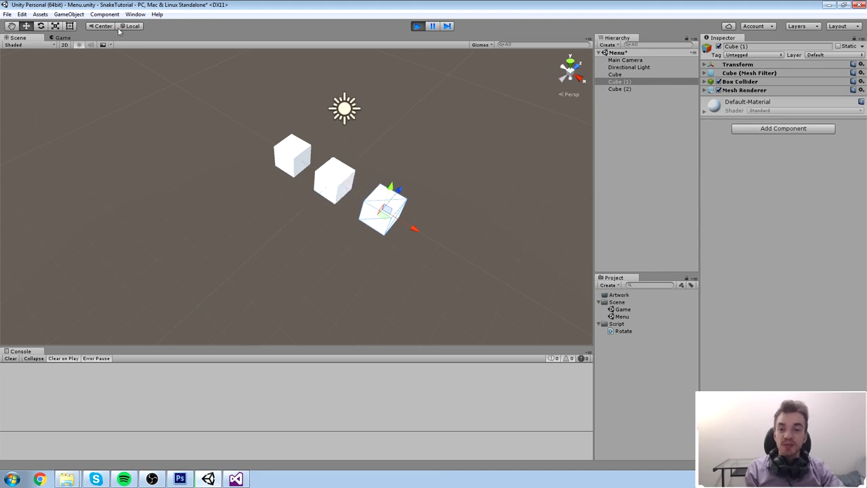
key(ctrl+d)
drag(395, 214, 213, 127)
key(ctrl+d)
key(ctrl+d)
Attach the Rotate script to Cube (5) during playback and clear the selection
drag(624, 332, 192, 126)
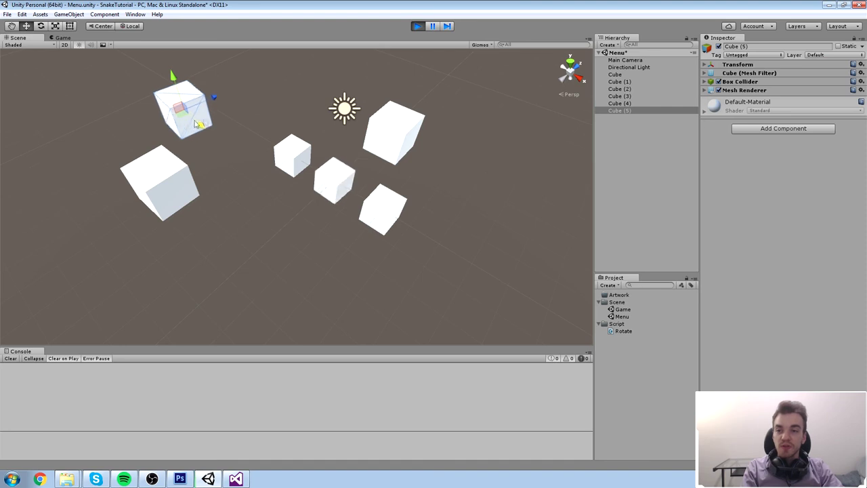
click(263, 95)
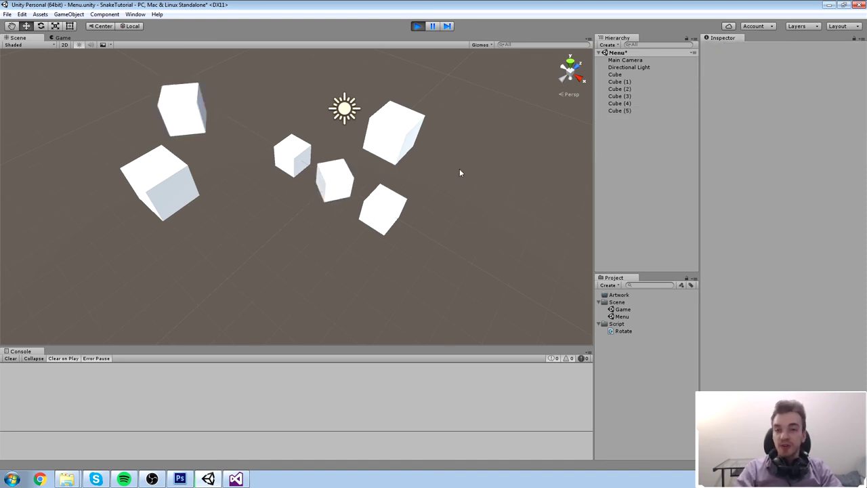
Stop playback, replay the scene to check the three original cubes in the Game view, and stop it again
click(418, 28)
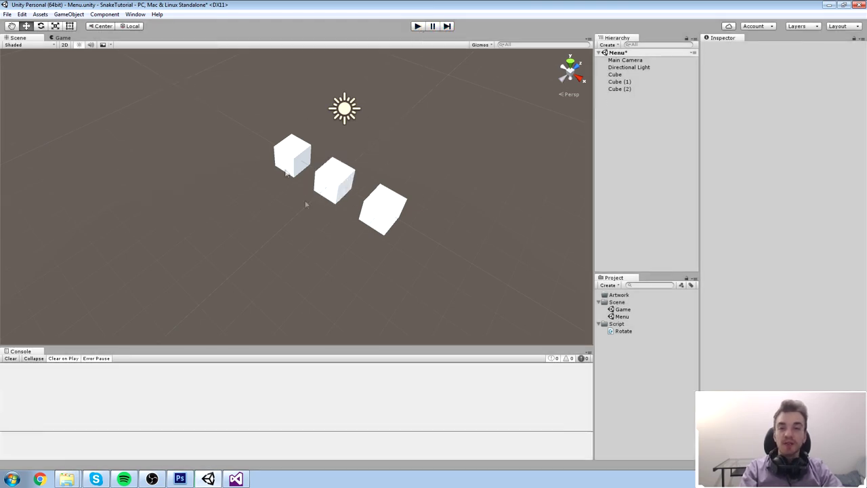
click(418, 26)
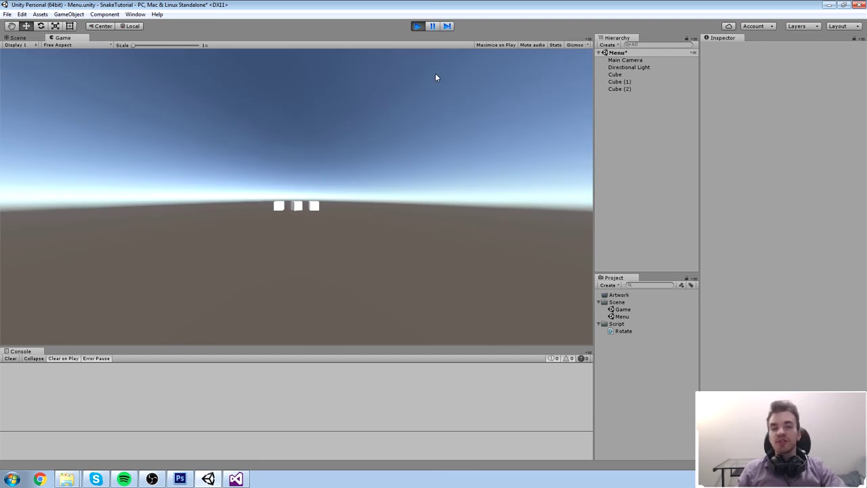
click(416, 28)
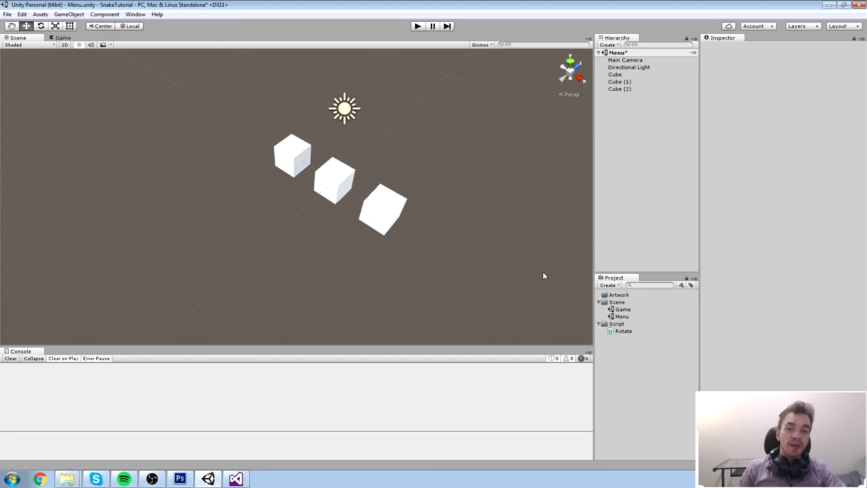
Play the scene, raise Cube above its neighbours in the Scene view, and stop playback to discard the move
click(417, 26)
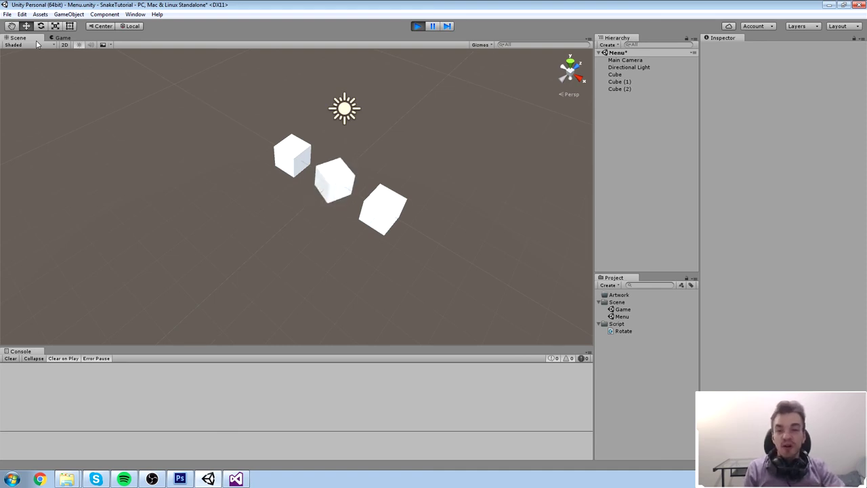
click(335, 179)
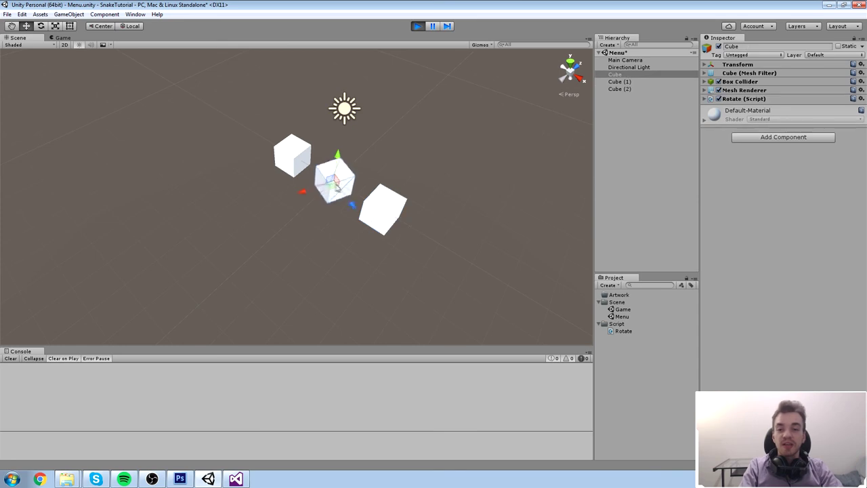
drag(334, 179, 340, 160)
middle_drag(342, 170, 462, 140)
right_drag(462, 140, 456, 87)
middle_drag(342, 210, 448, 142)
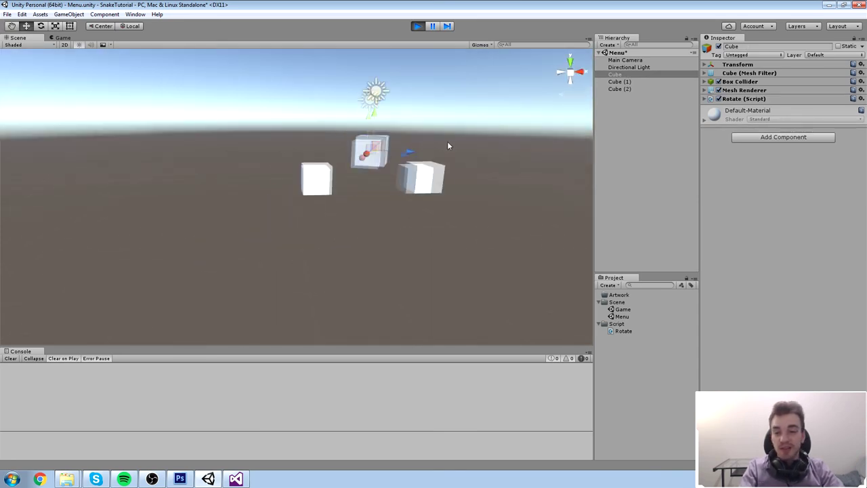
key(ctrl+p)
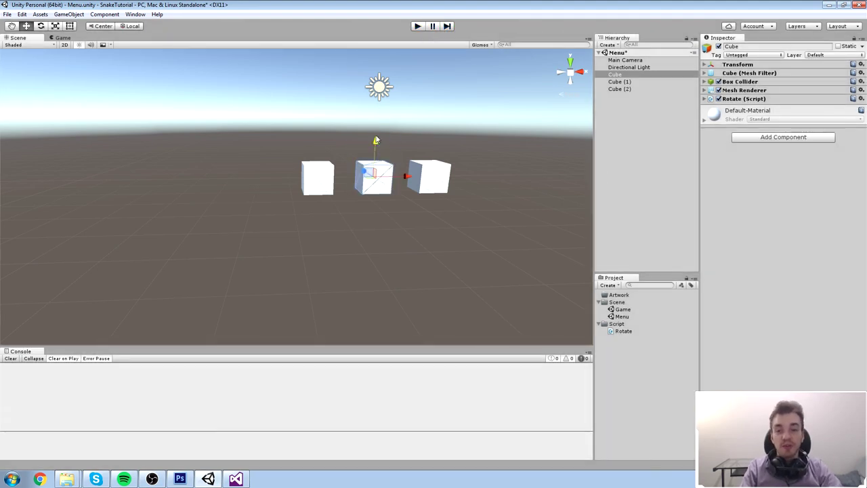
Raise Cube along its vertical axis outside play mode and undo the move
drag(376, 141, 361, 128)
key(ctrl+z)
right_drag(492, 122, 436, 152)
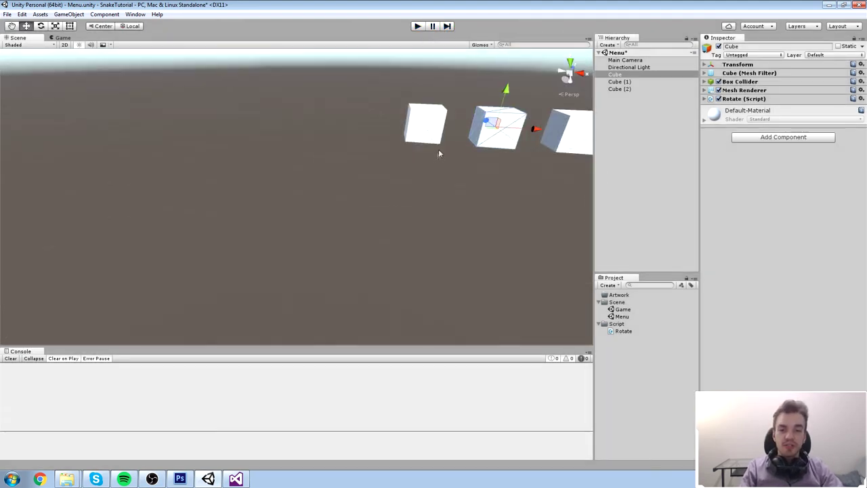
middle_drag(436, 153, 330, 254)
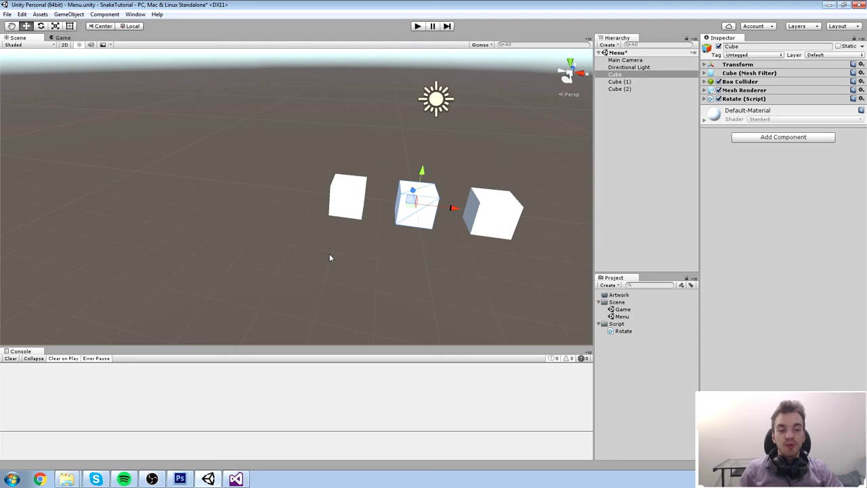
Save the Menu scene and clear the selection
key(ctrl+s)
alt+drag(502, 115, 362, 185)
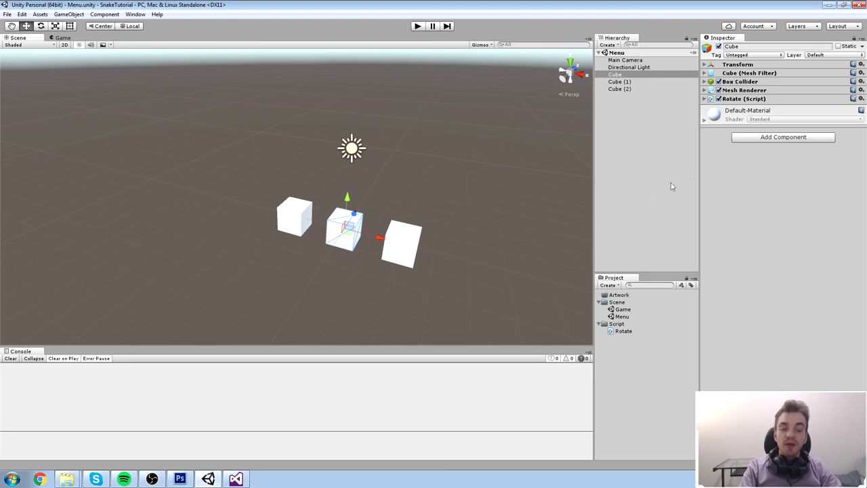
click(457, 286)
scroll(477, 202, up, 1)
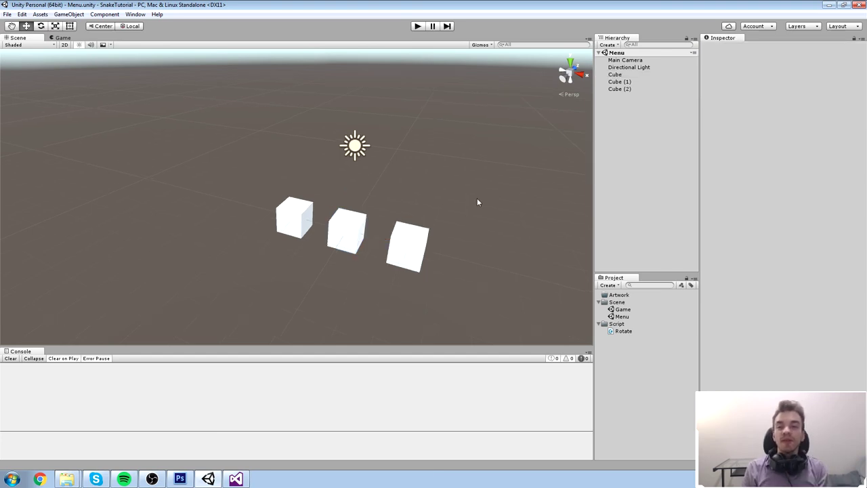